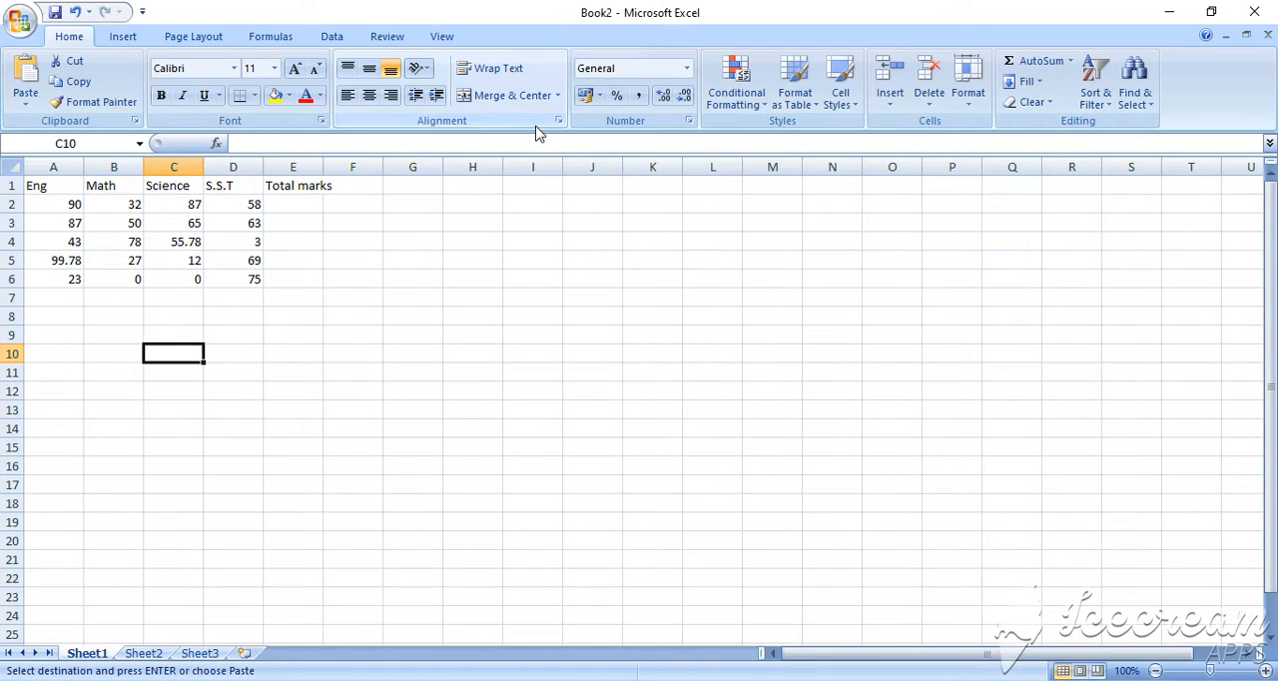
Freeze the top row of the worksheet so the subject headings stay in view while scrolling
scroll(289, 247, down, 3)
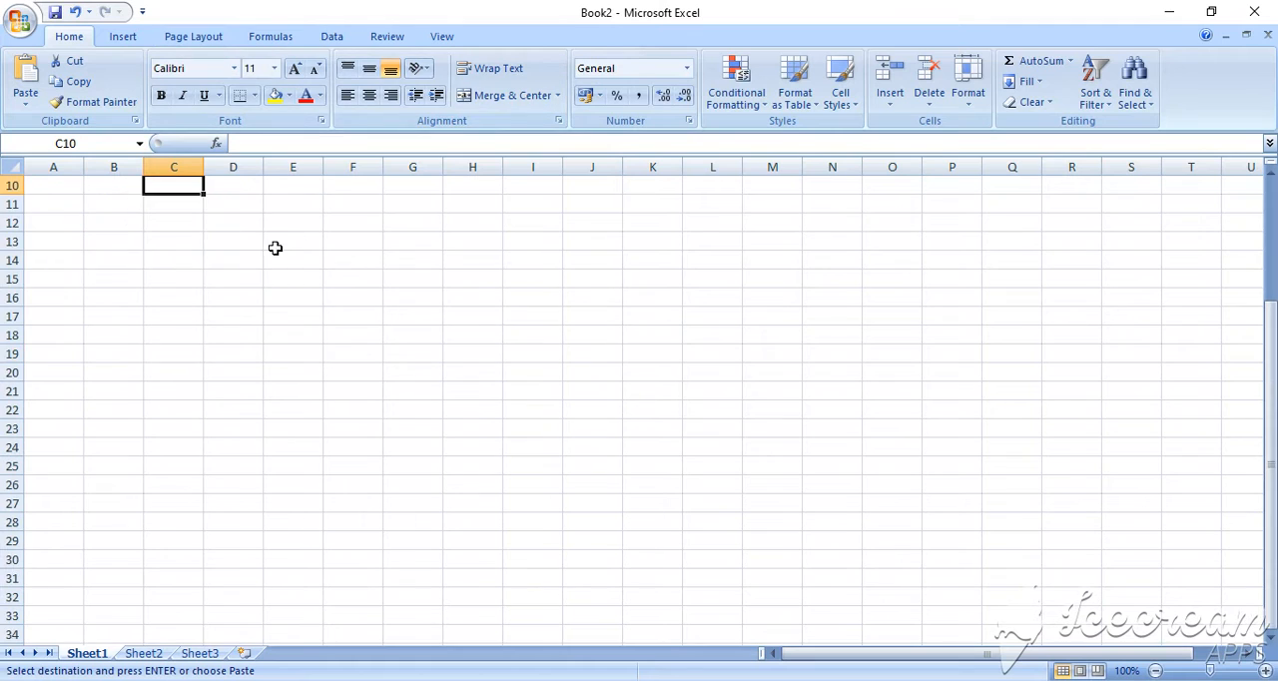
scroll(340, 354, up, 3)
scroll(315, 420, down, 7)
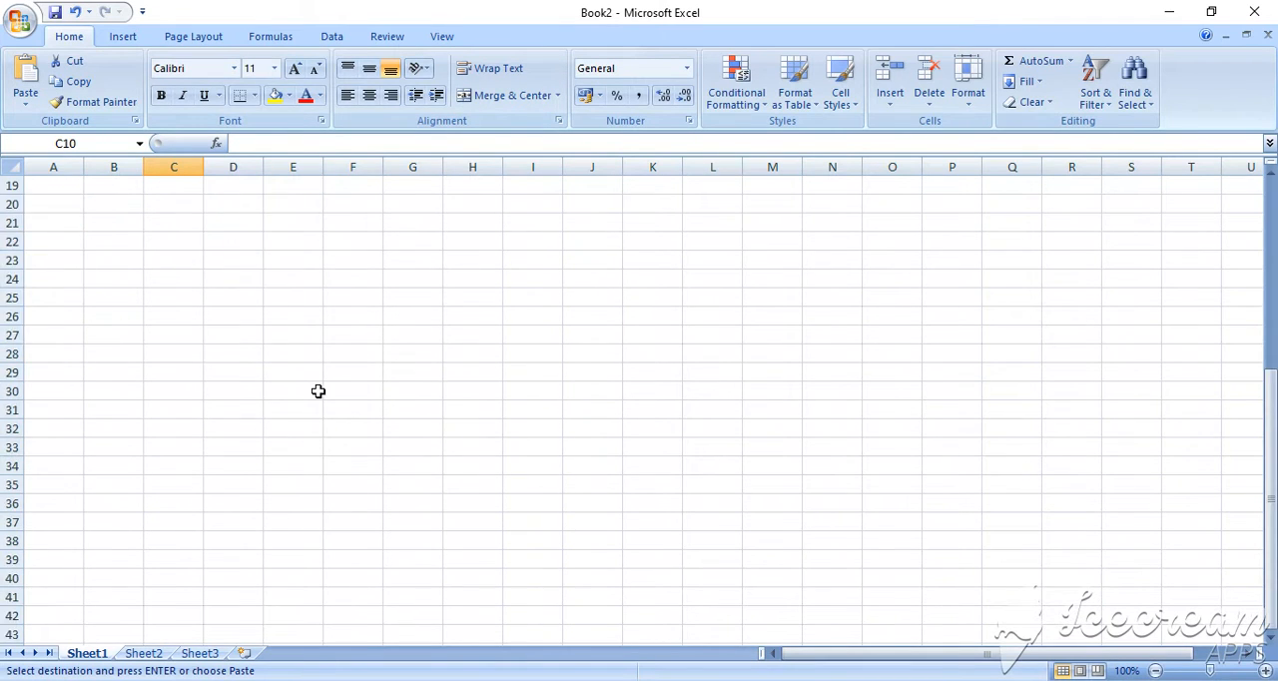
scroll(321, 330, up, 7)
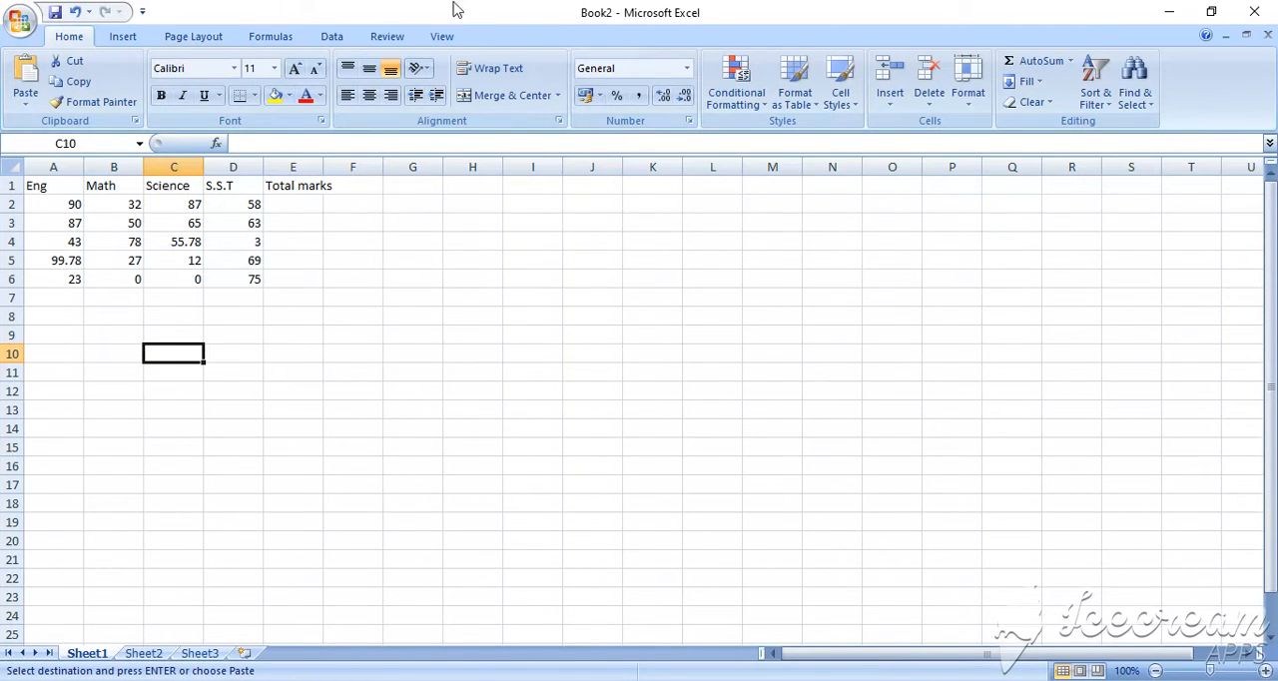
click(299, 208)
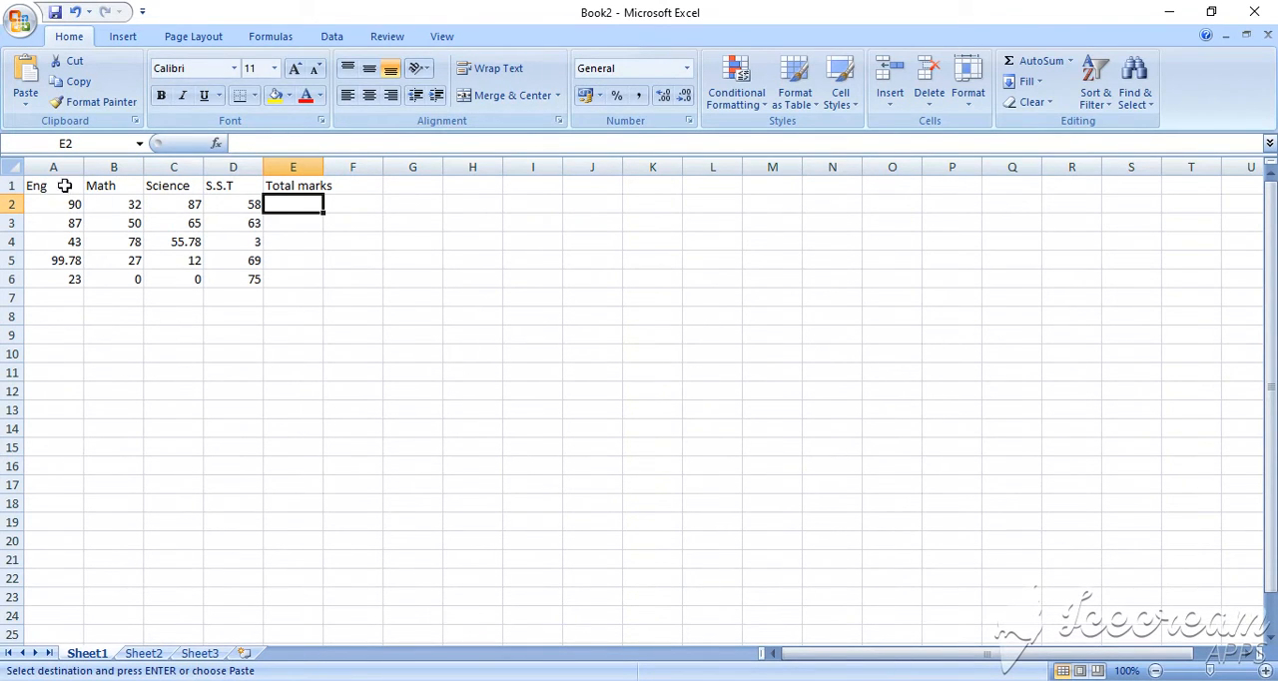
click(122, 38)
click(442, 36)
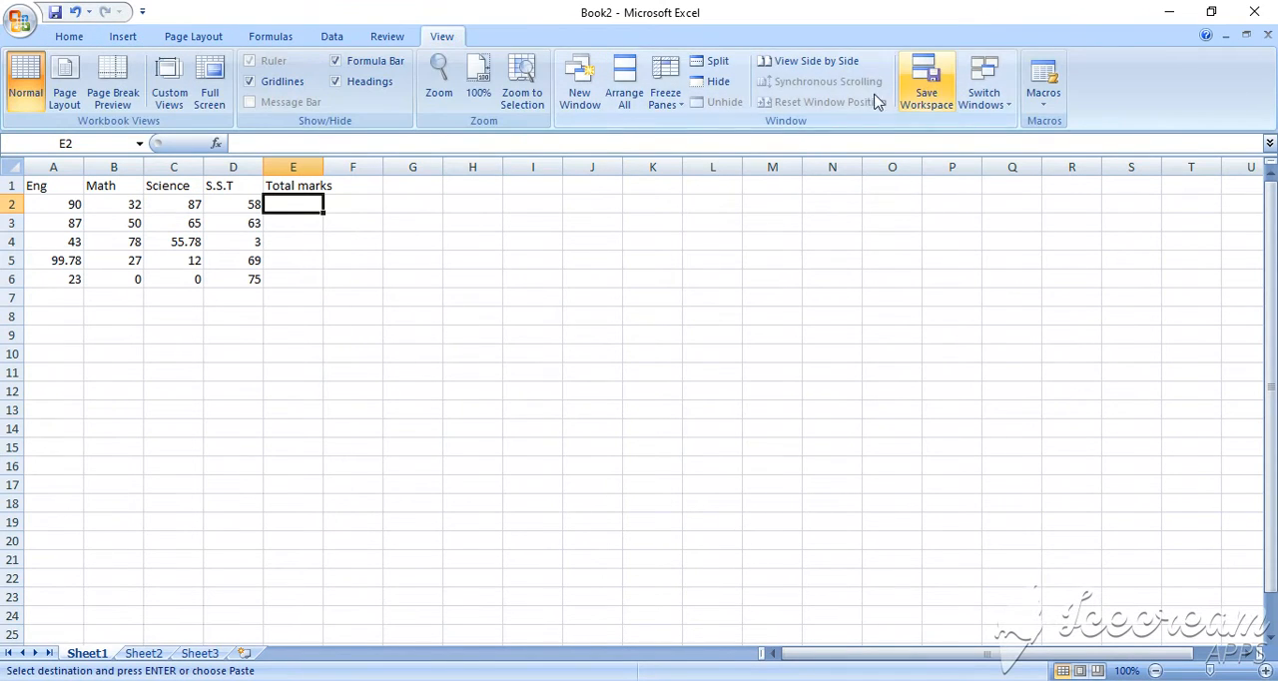
click(669, 100)
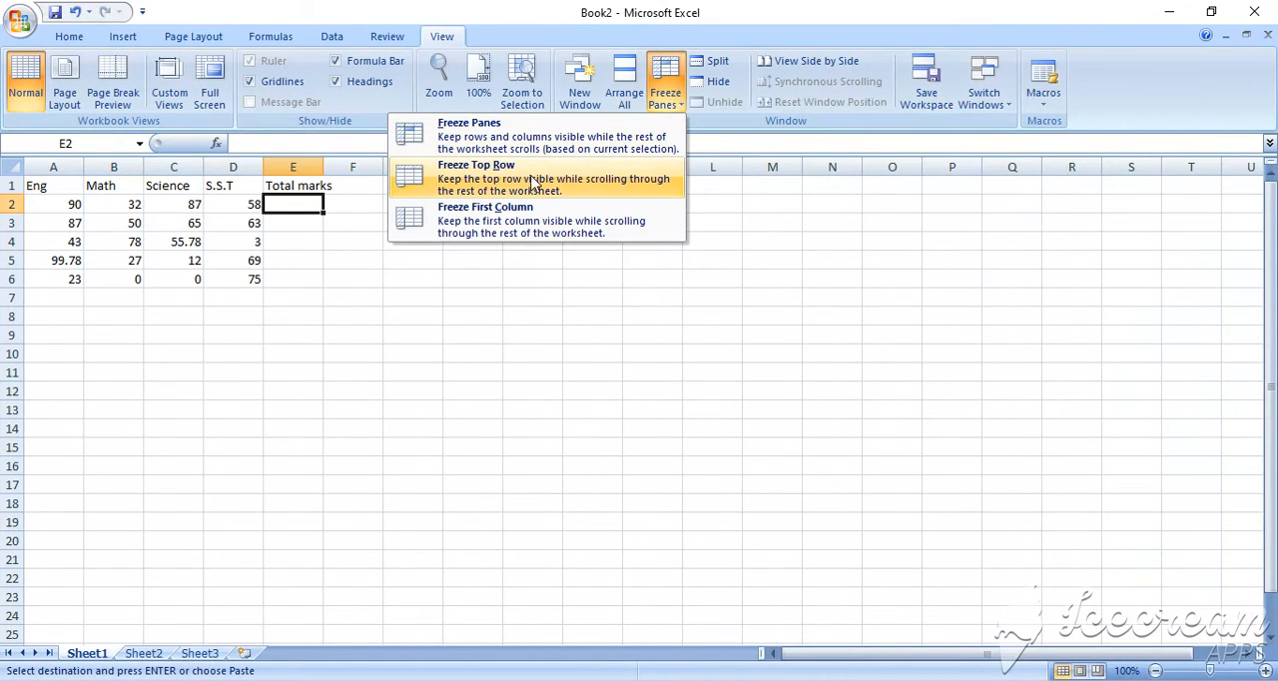
click(503, 189)
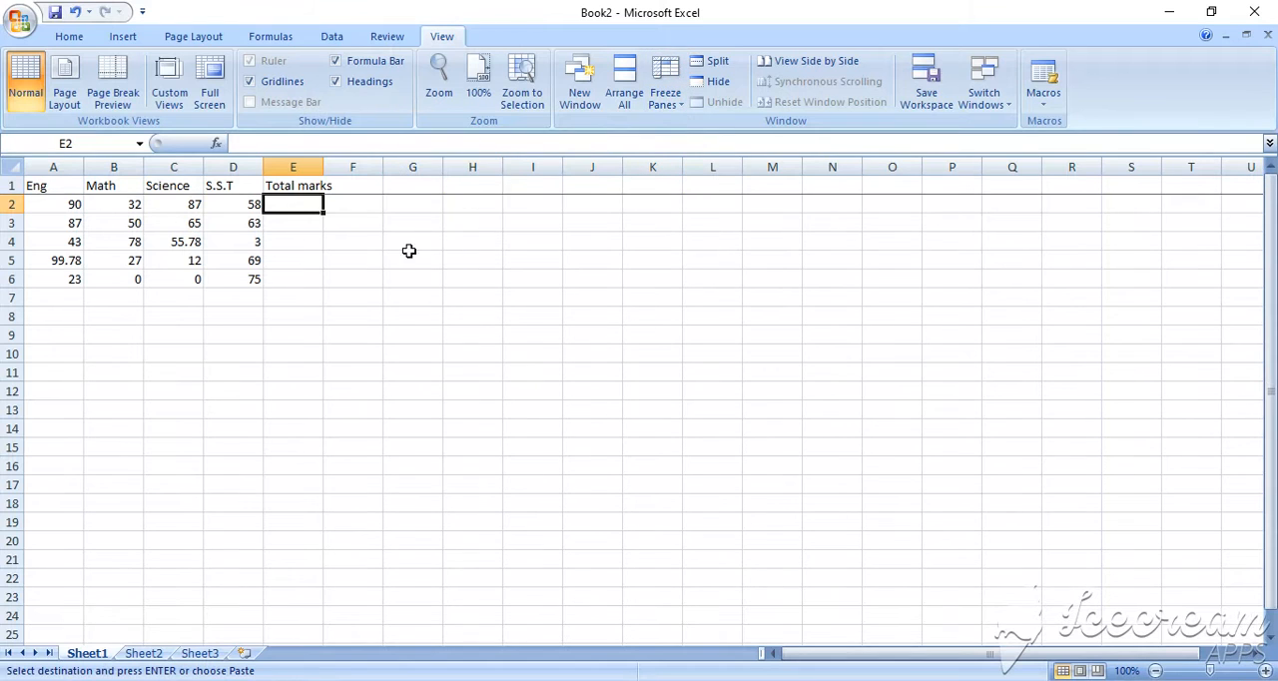
scroll(251, 419, down, 9)
scroll(573, 514, up, 9)
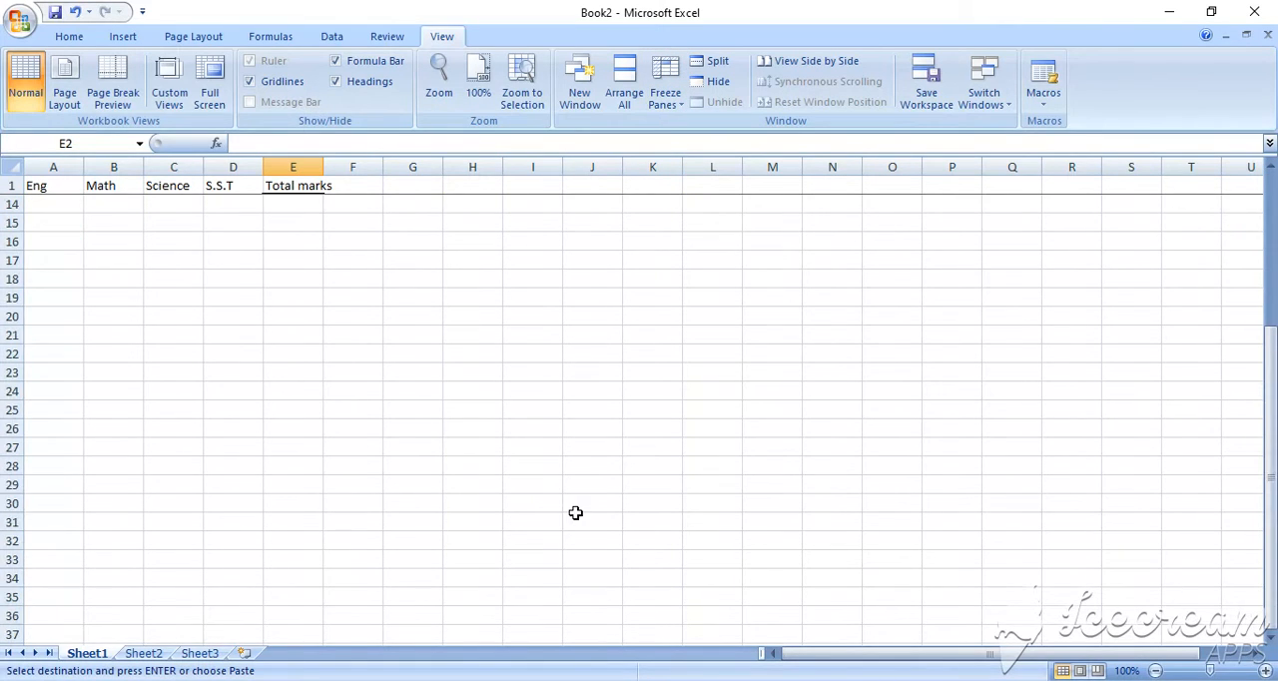
Start the Total marks formula in cell E2 as =sum(a2:B@:C@:d2
click(72, 38)
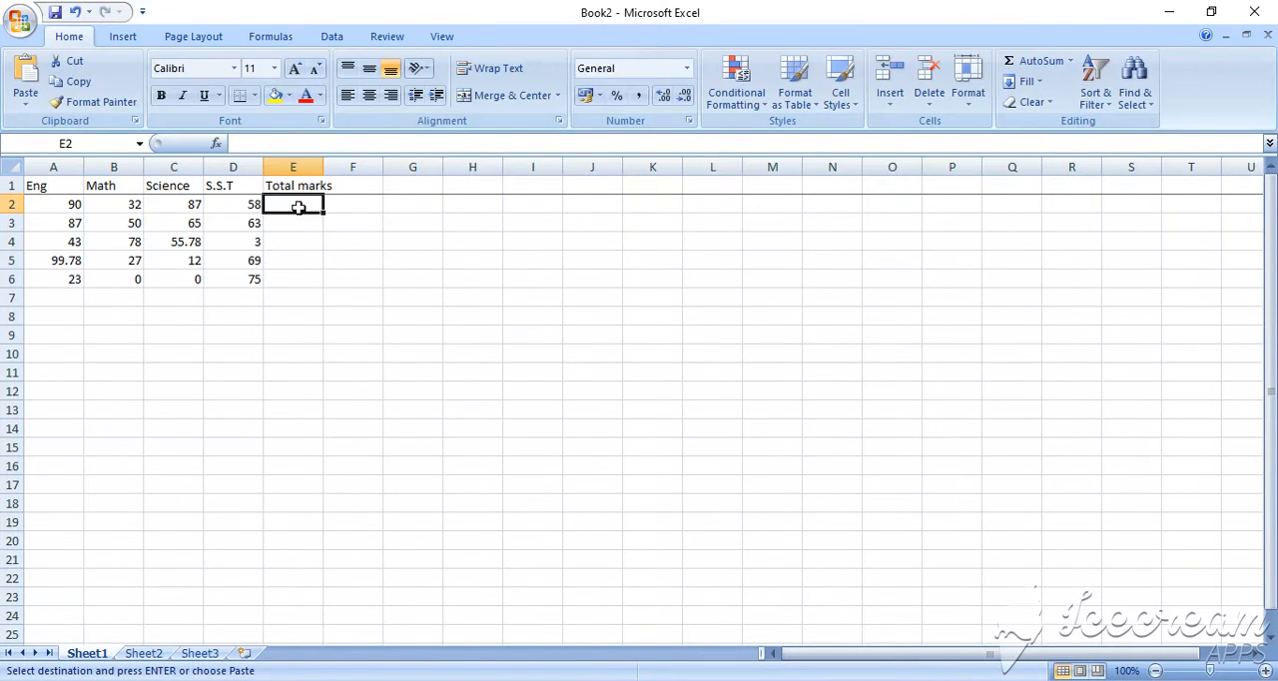
text(=)
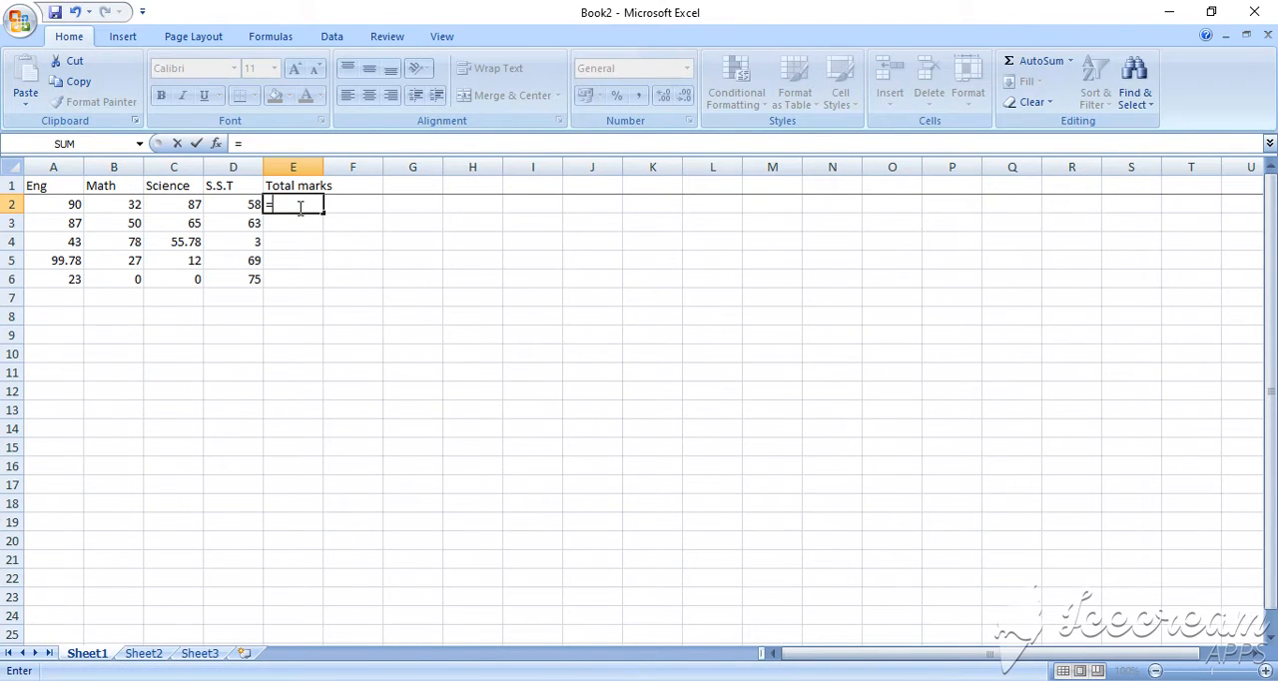
text(sum)
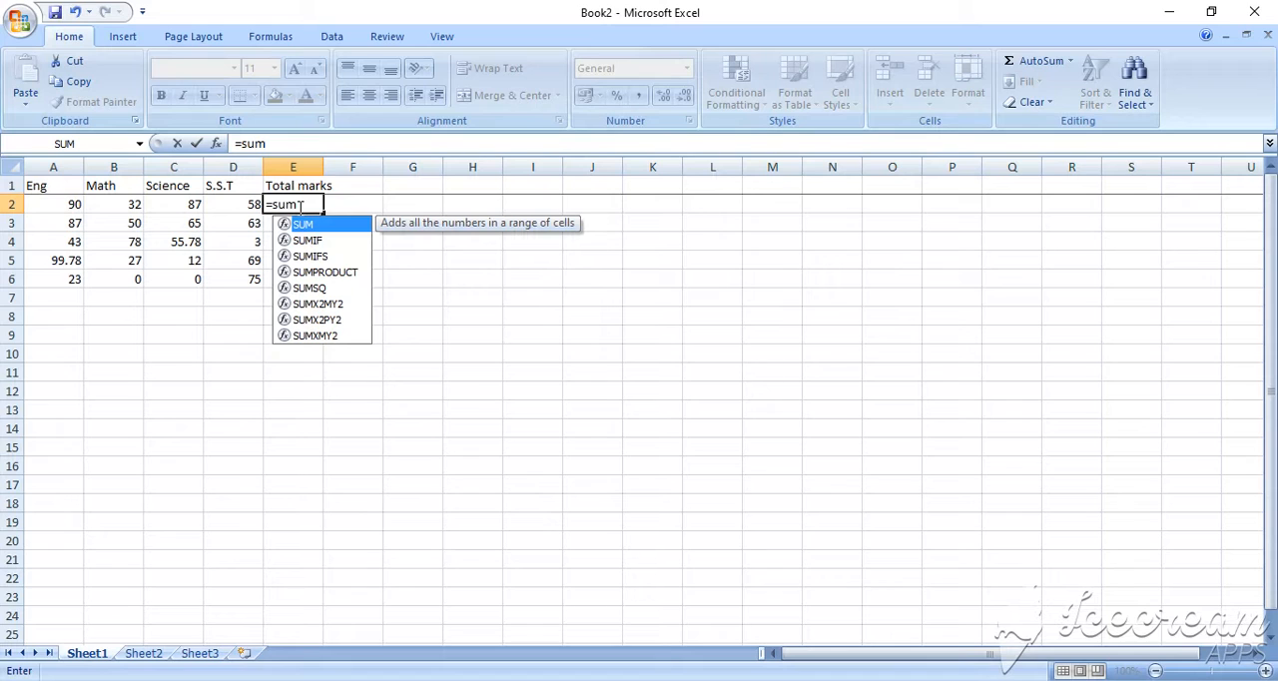
click(290, 142)
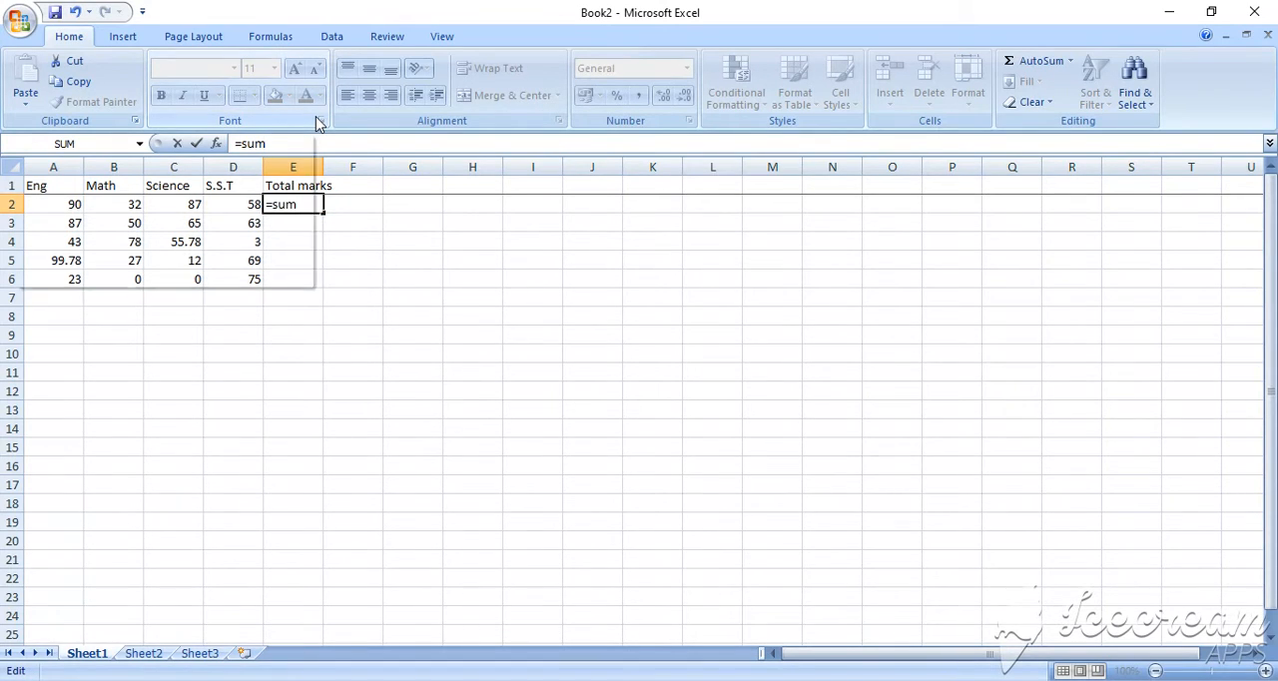
text(()
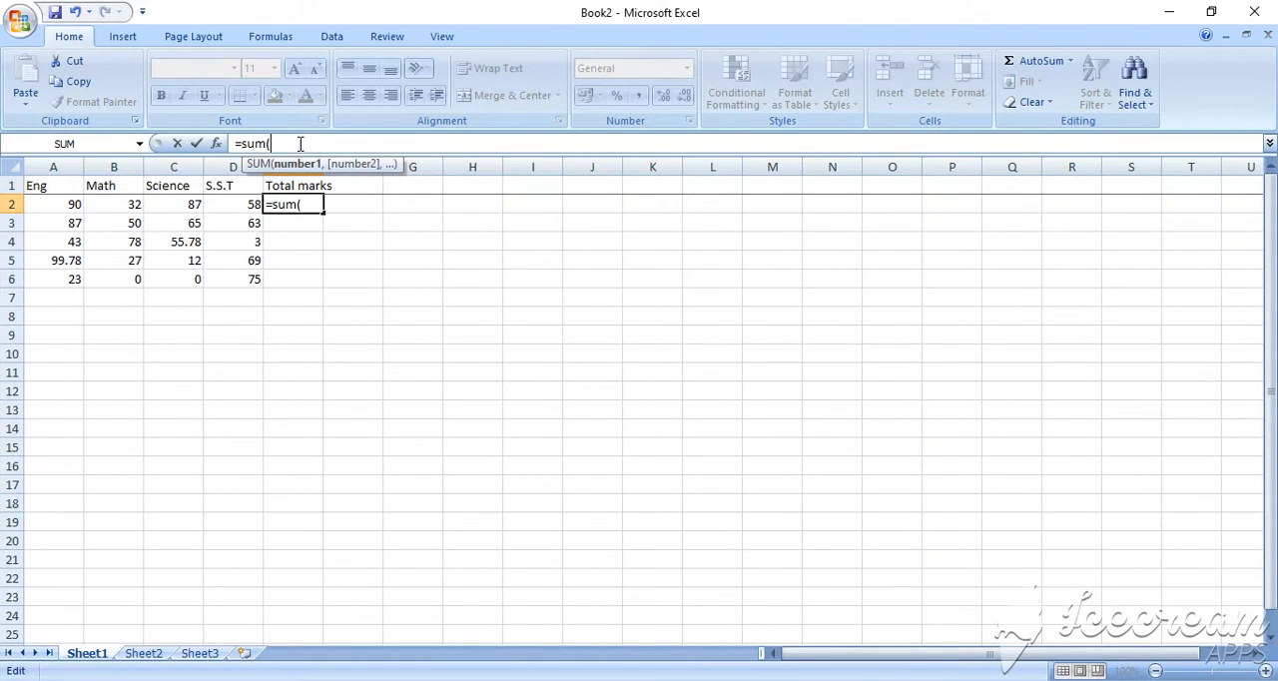
text(a)
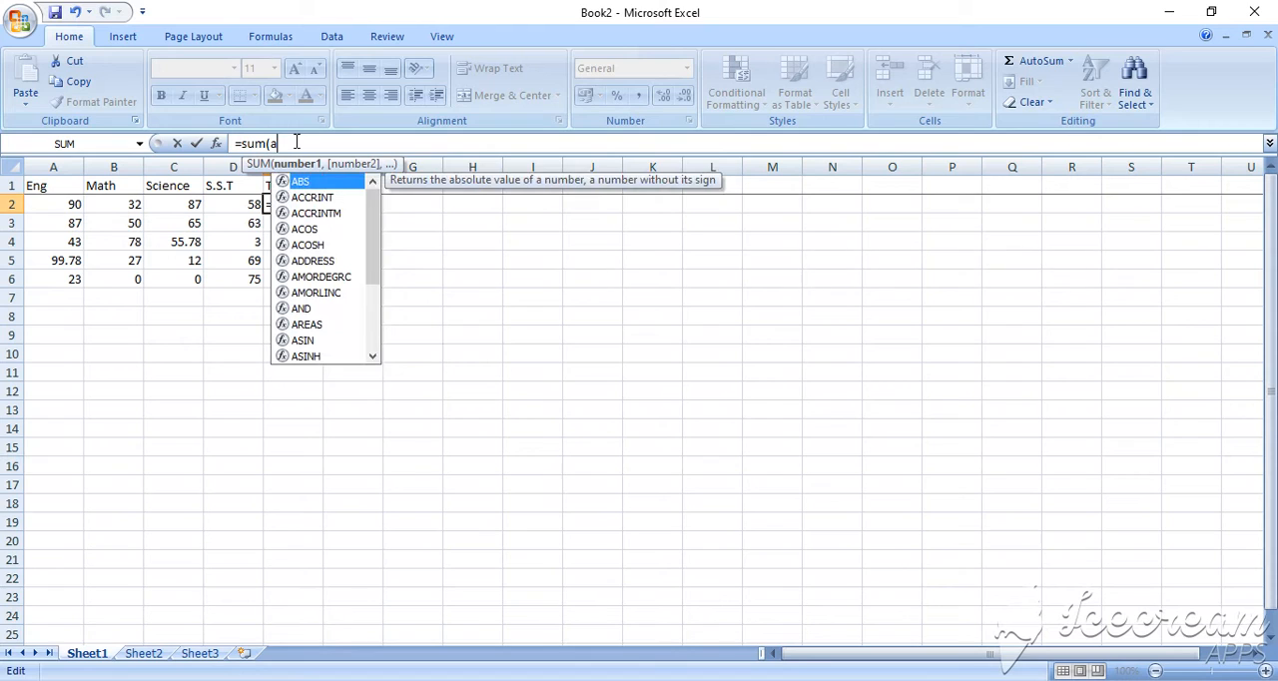
text(2)
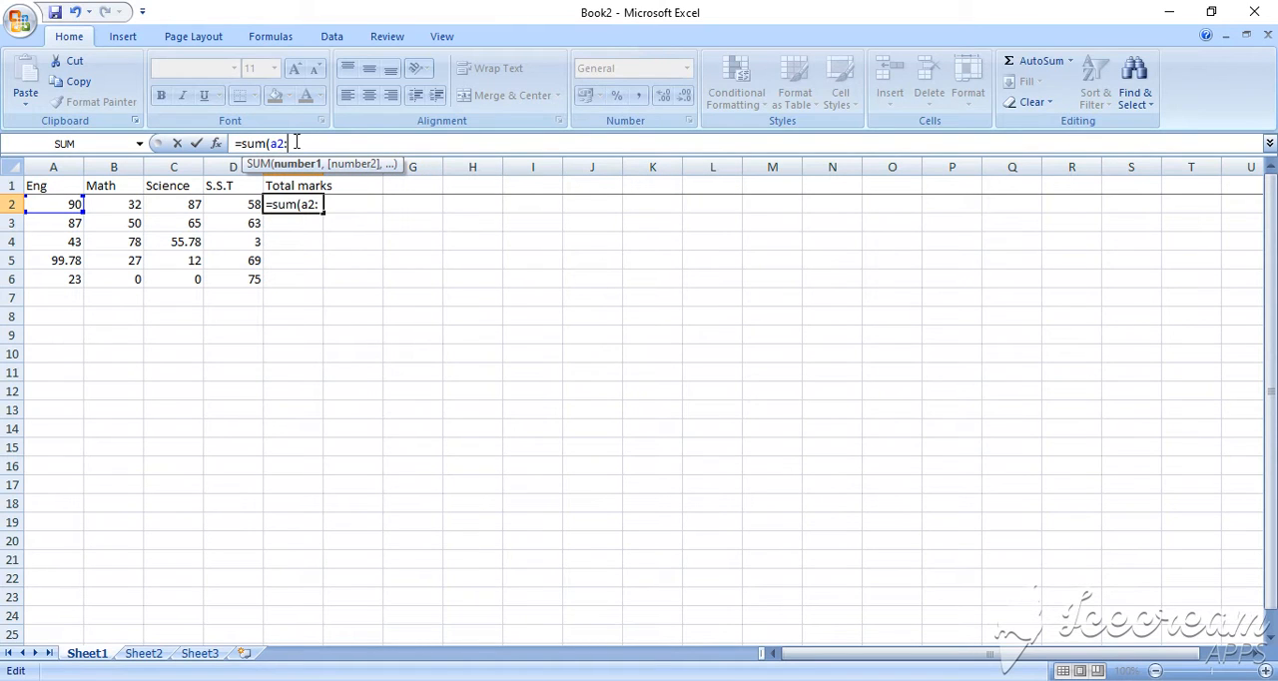
text(:B@:C)
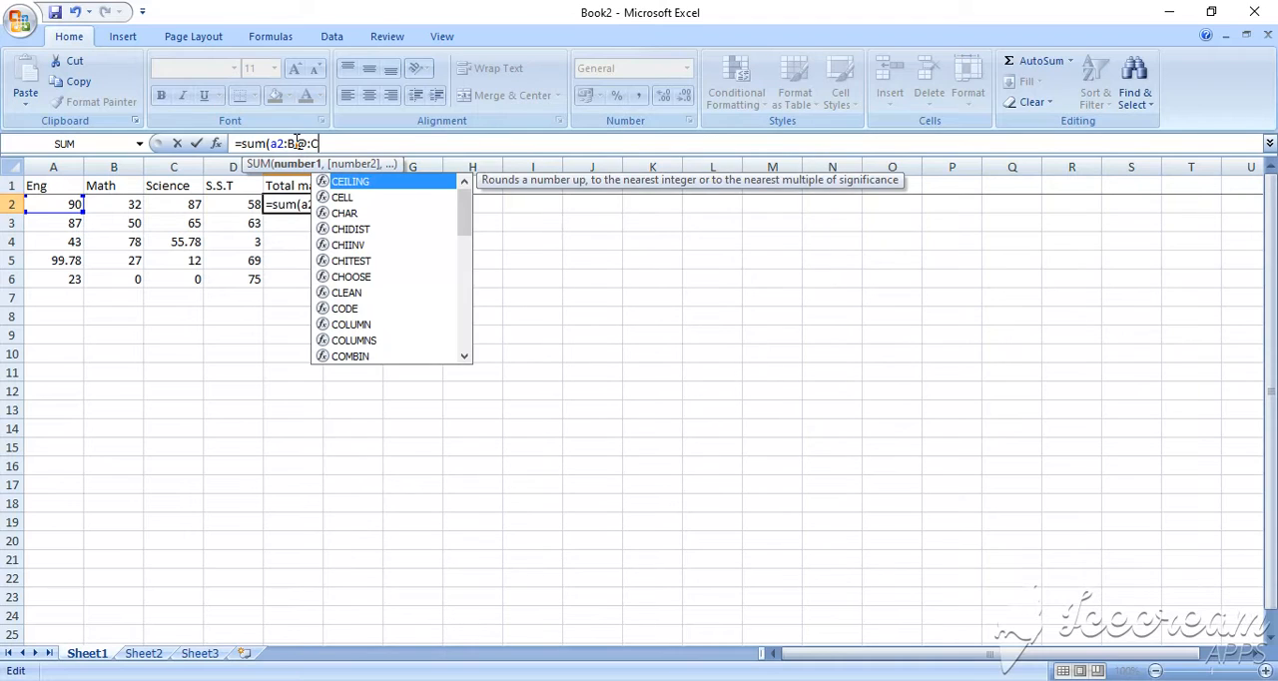
text(@)
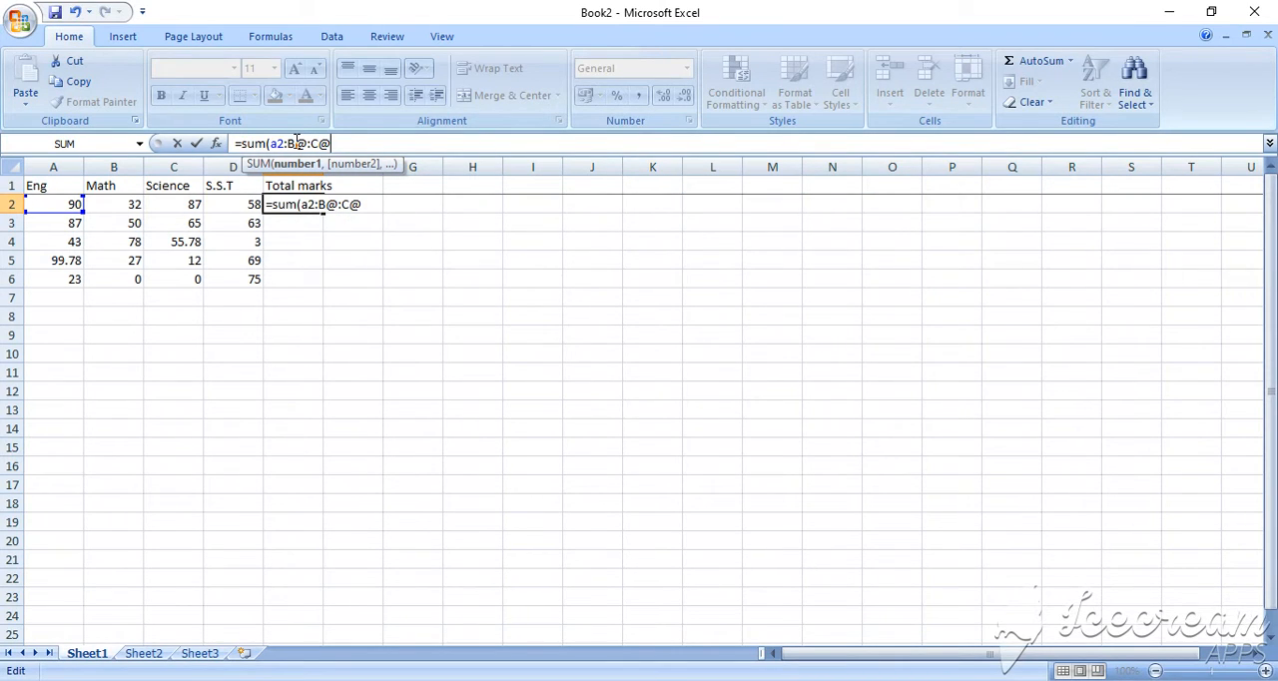
text(:d2)
Correct the mistyped references so the E2 formula reads =sum(a2:B2:C2:d2), and commit it
click(330, 144)
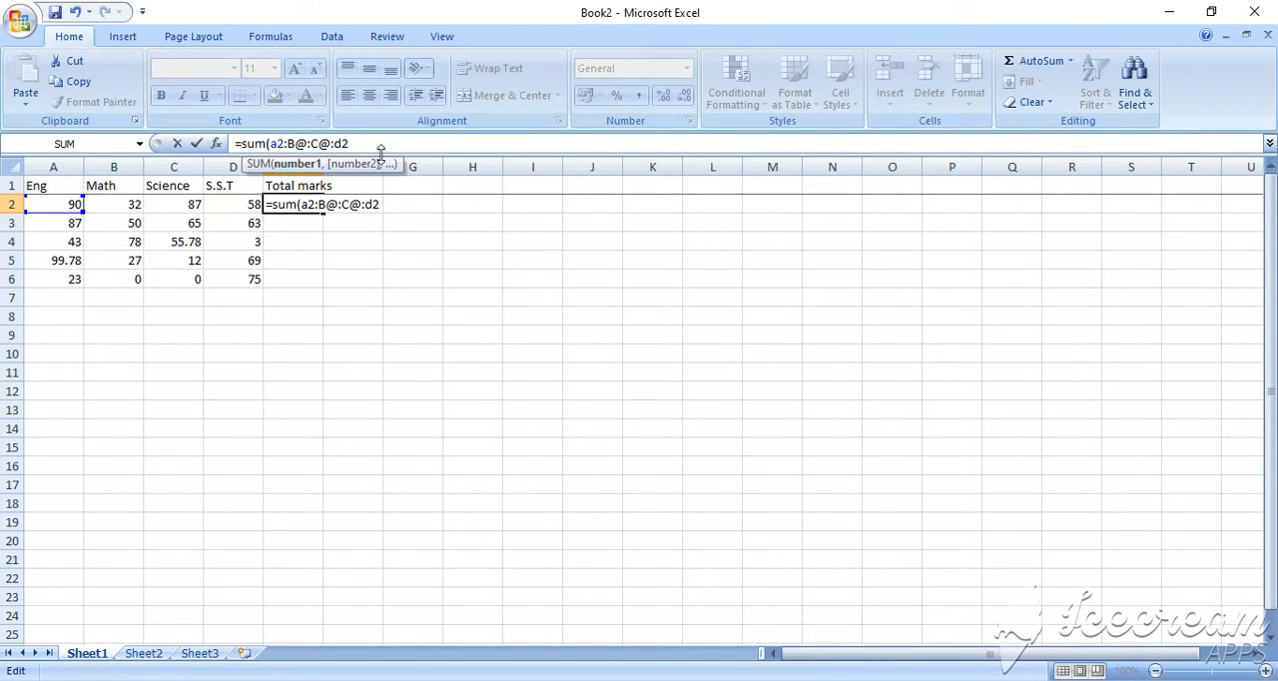
key(BackSpace)
text(2)
key(BackSpace)
text(2)
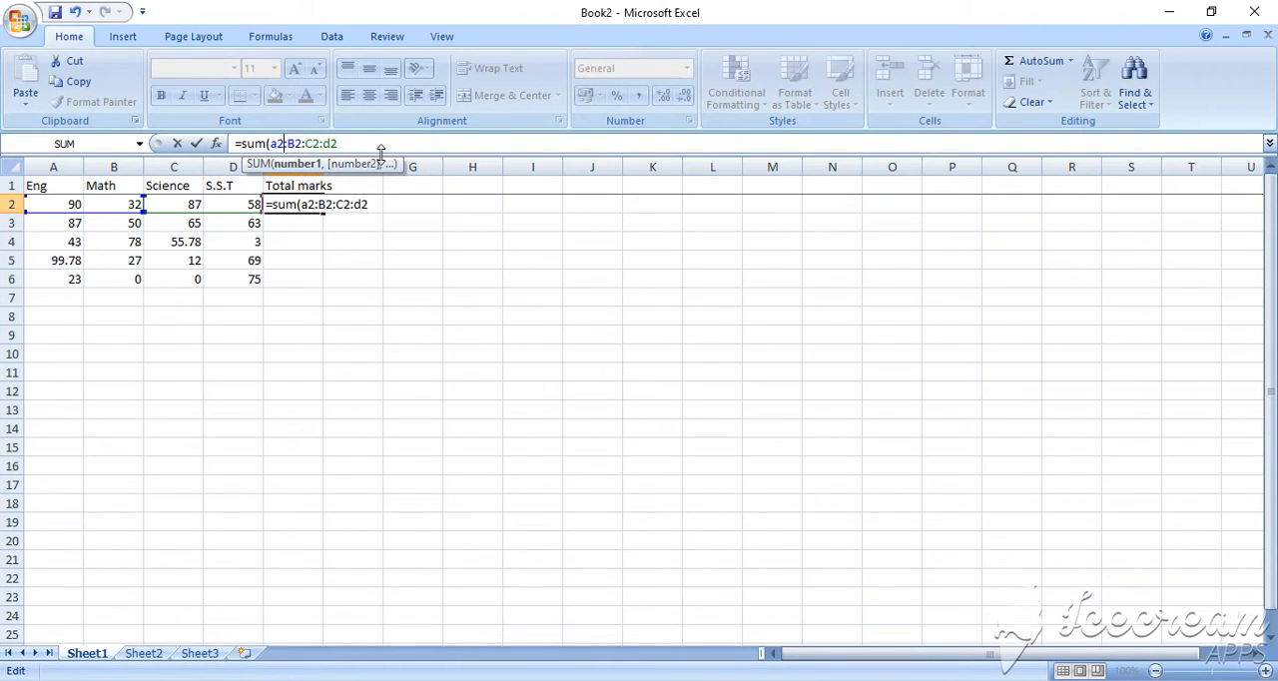
key(BackSpace)
key(BackSpace)
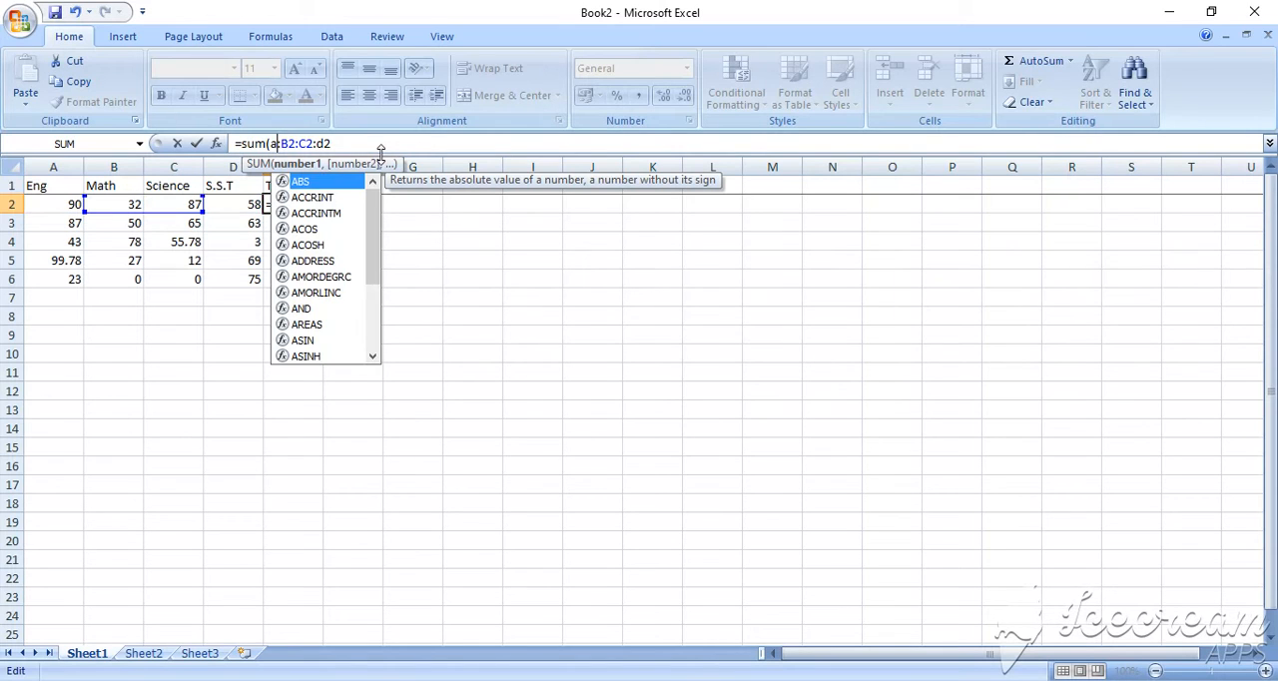
text(2:)
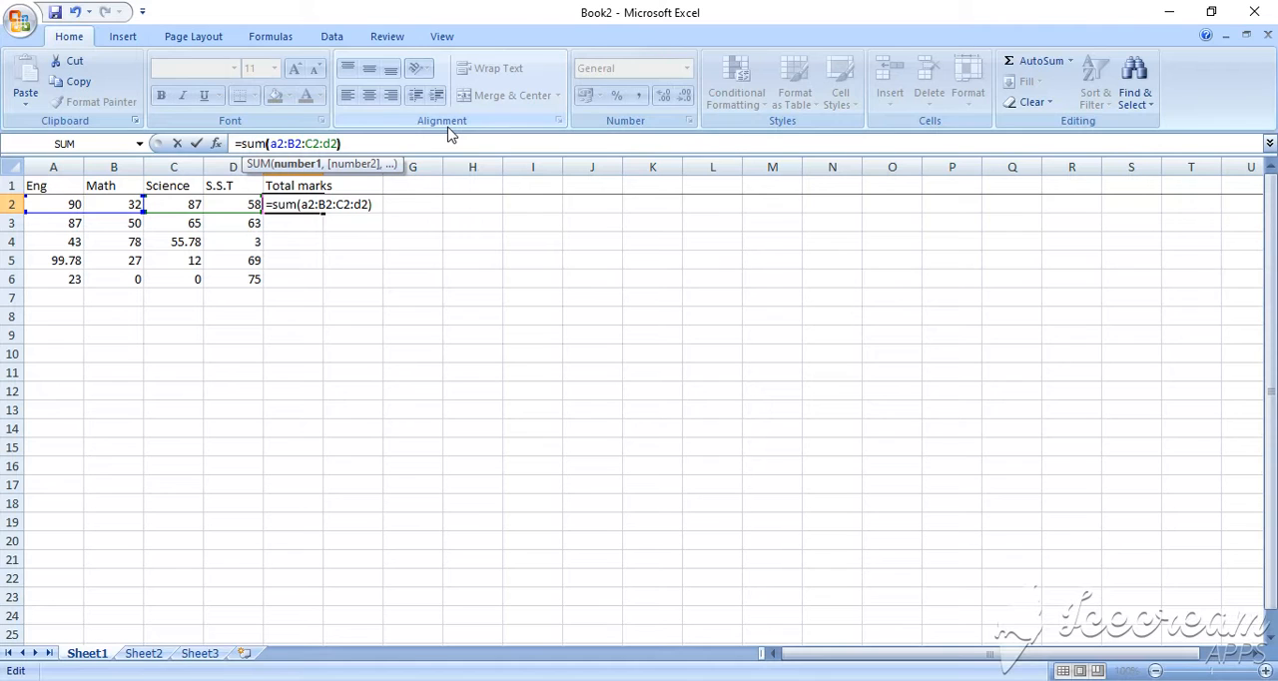
click(349, 226)
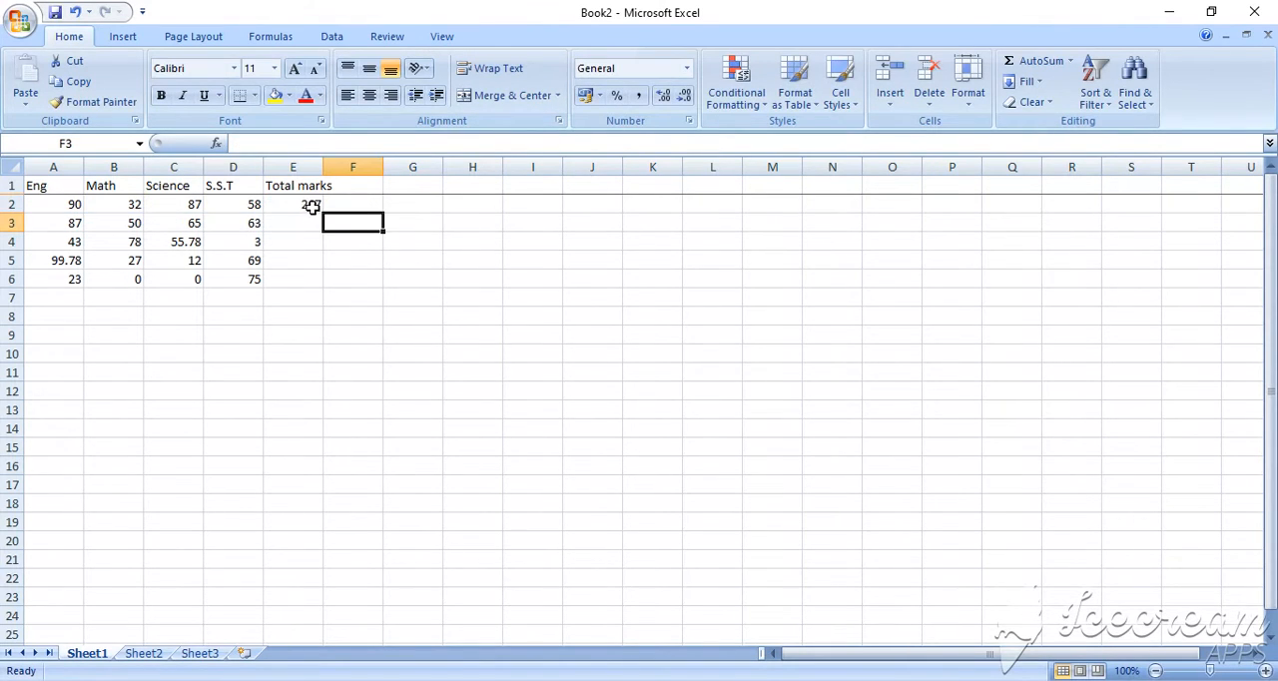
Fill the E2 total formula down through E6 to total the marks in every row
click(307, 203)
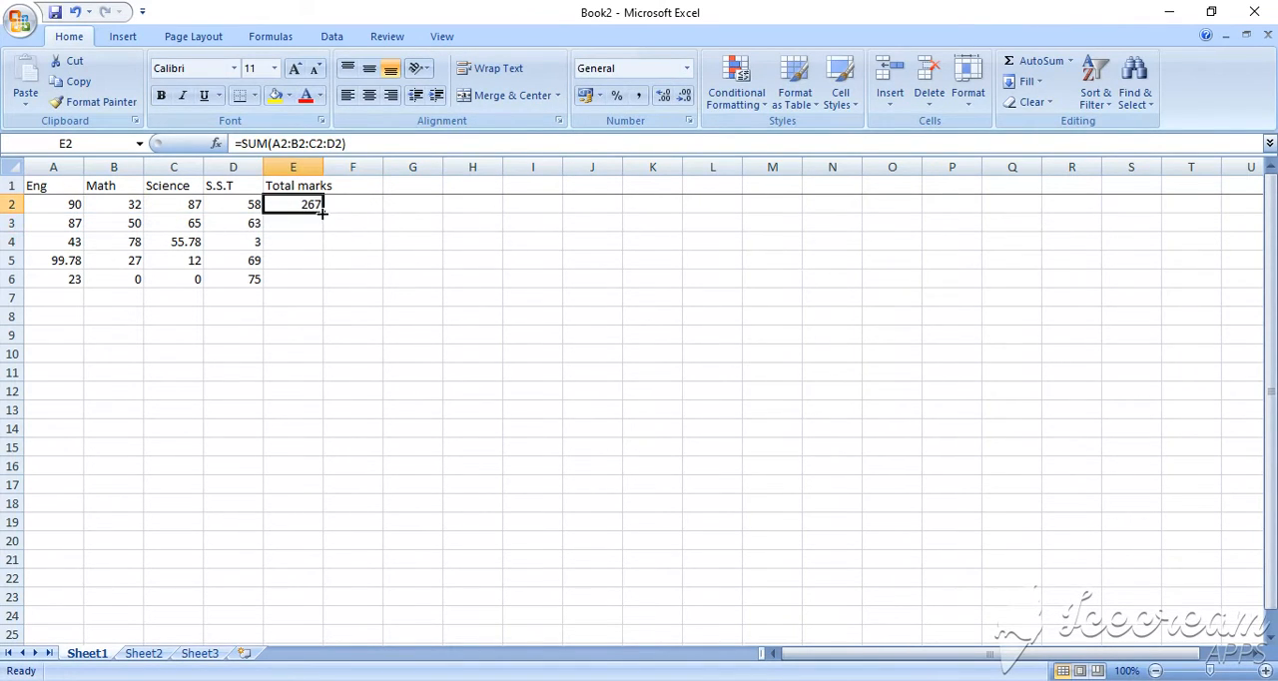
drag(321, 213, 330, 288)
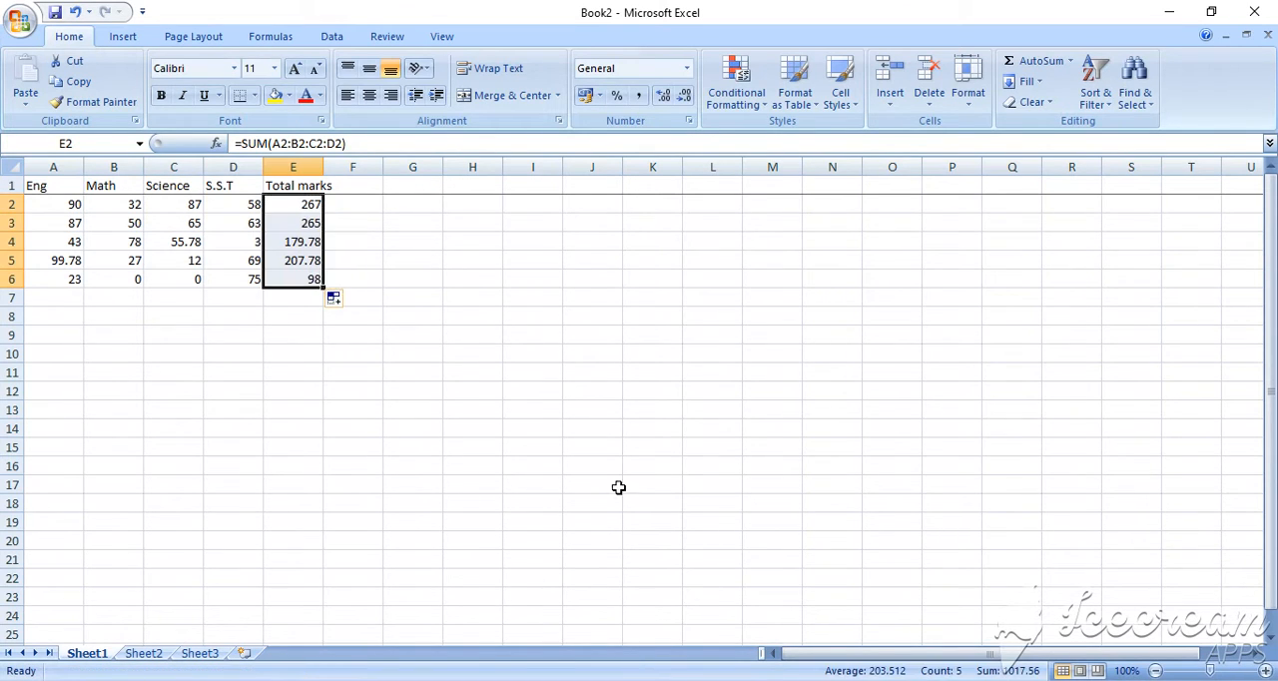
click(408, 502)
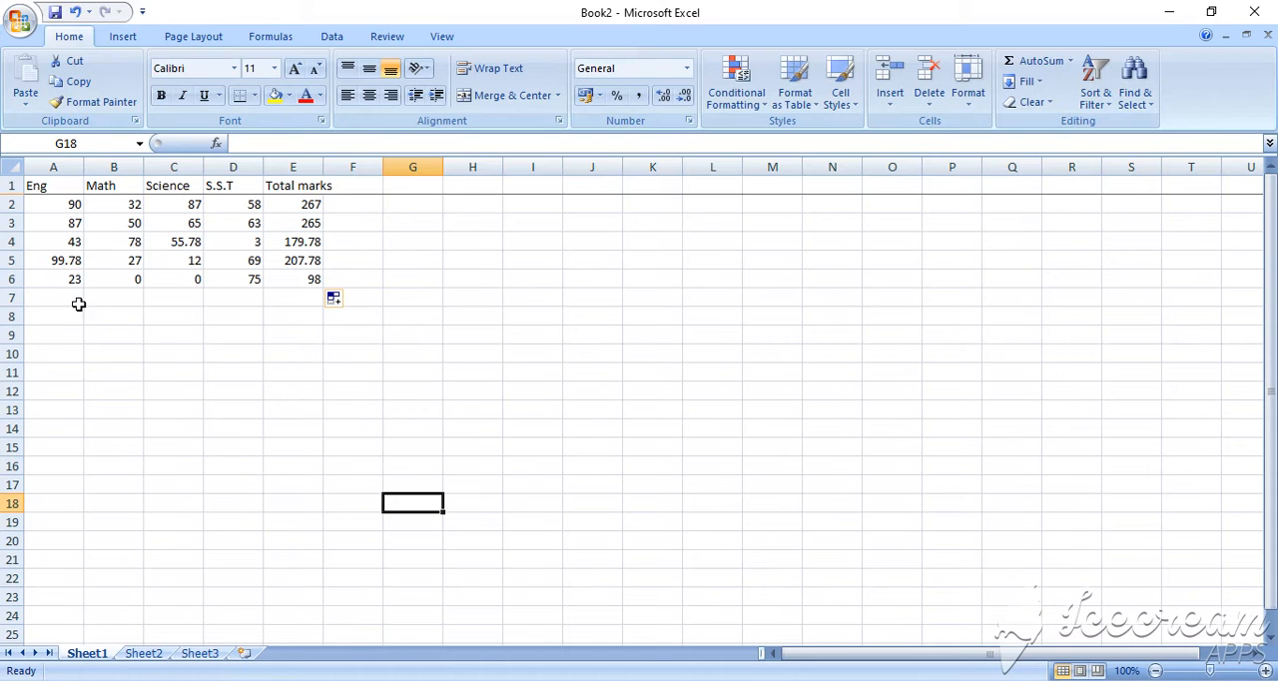
scroll(85, 457, down, 13)
scroll(92, 453, down, 6)
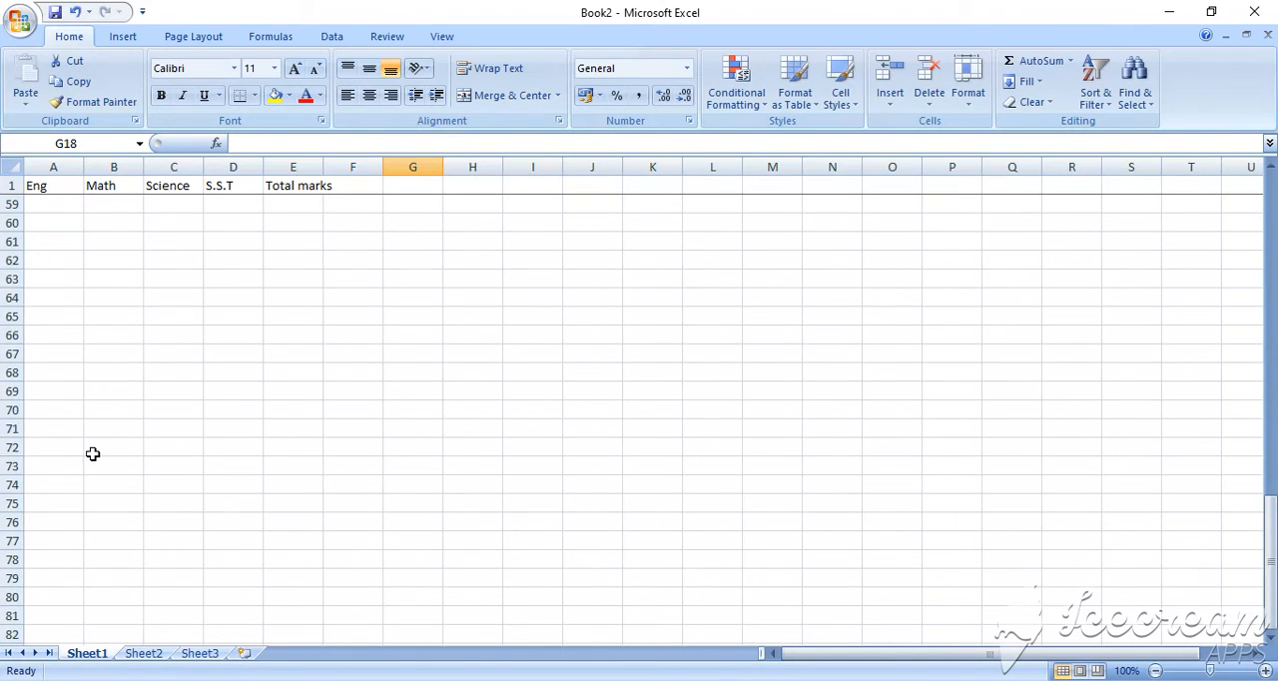
scroll(94, 450, up, 19)
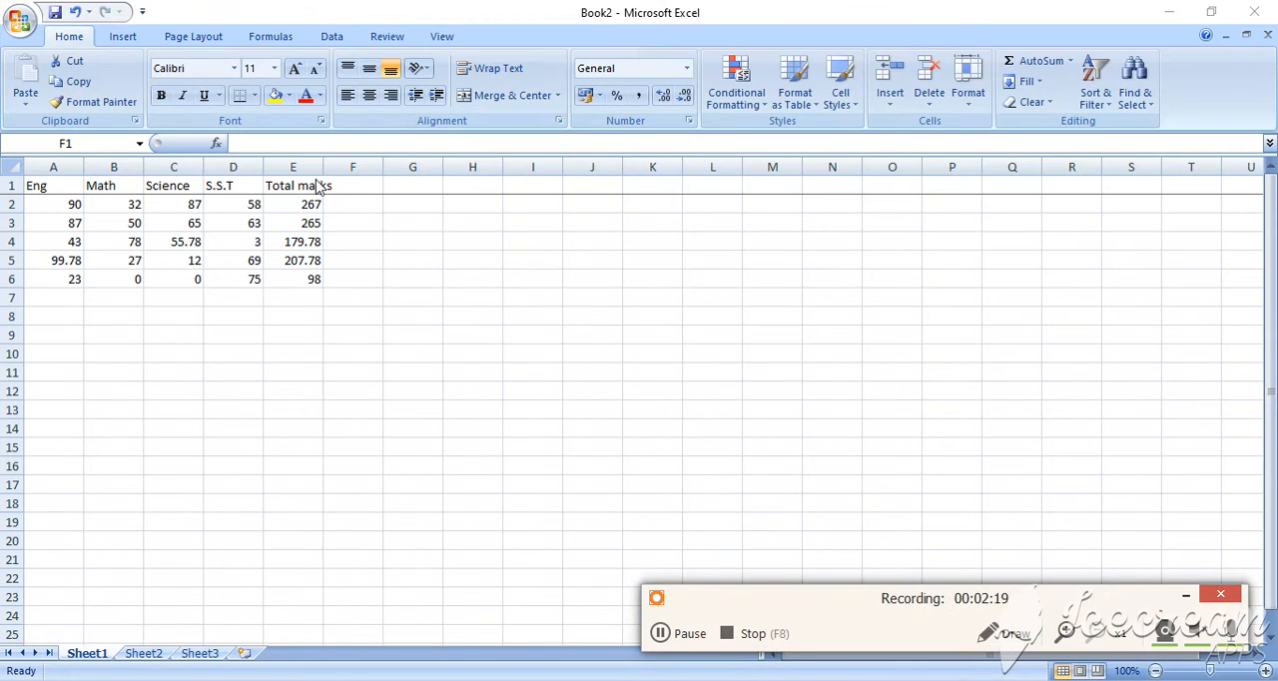
Widen column E slightly so the Total marks heading fits inside its cell
click(320, 187)
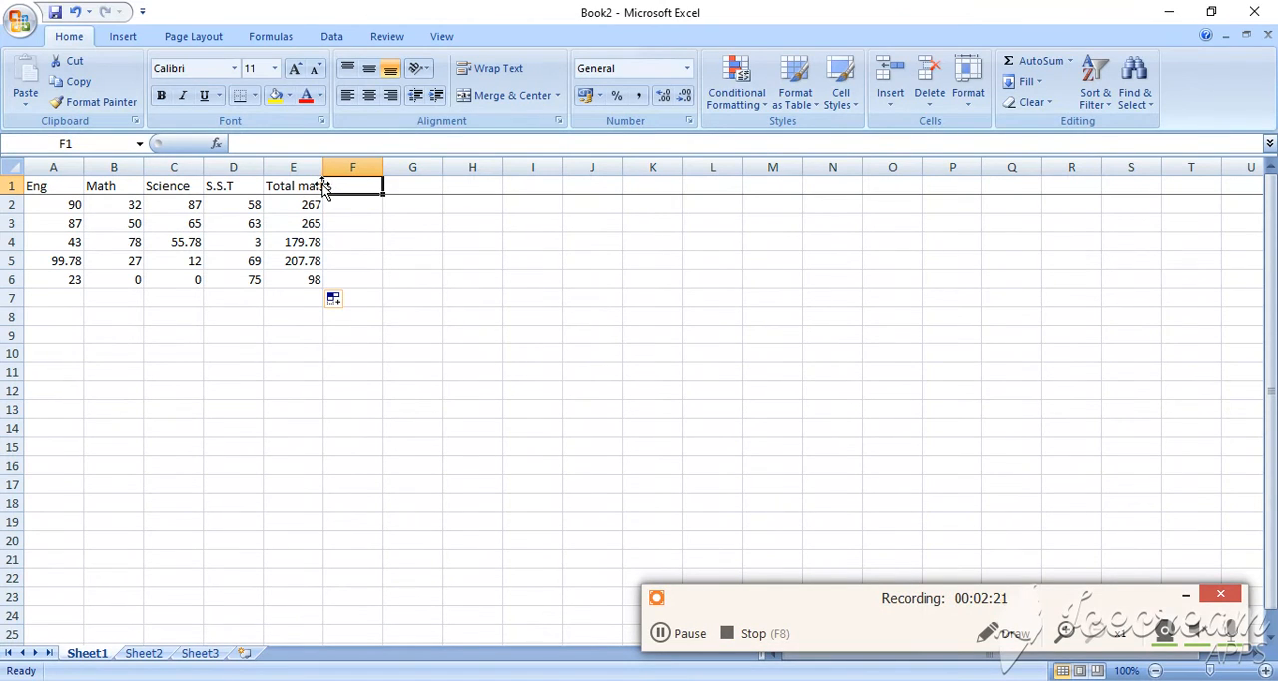
click(354, 257)
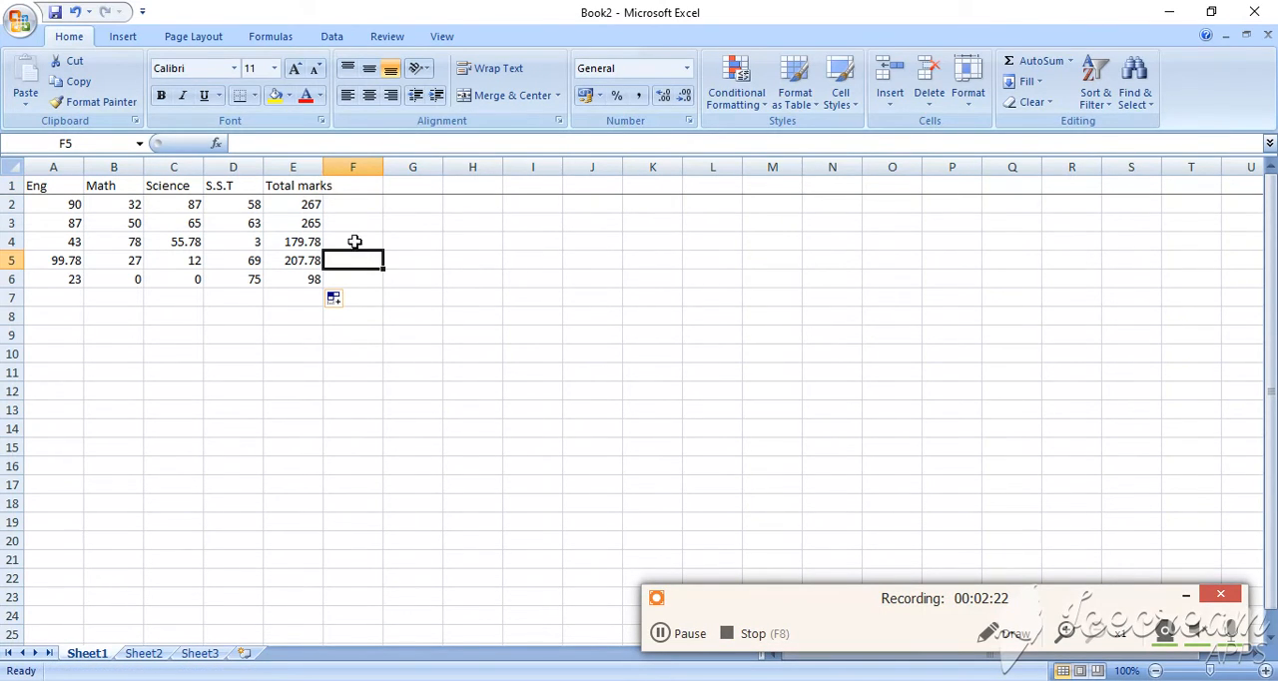
click(322, 187)
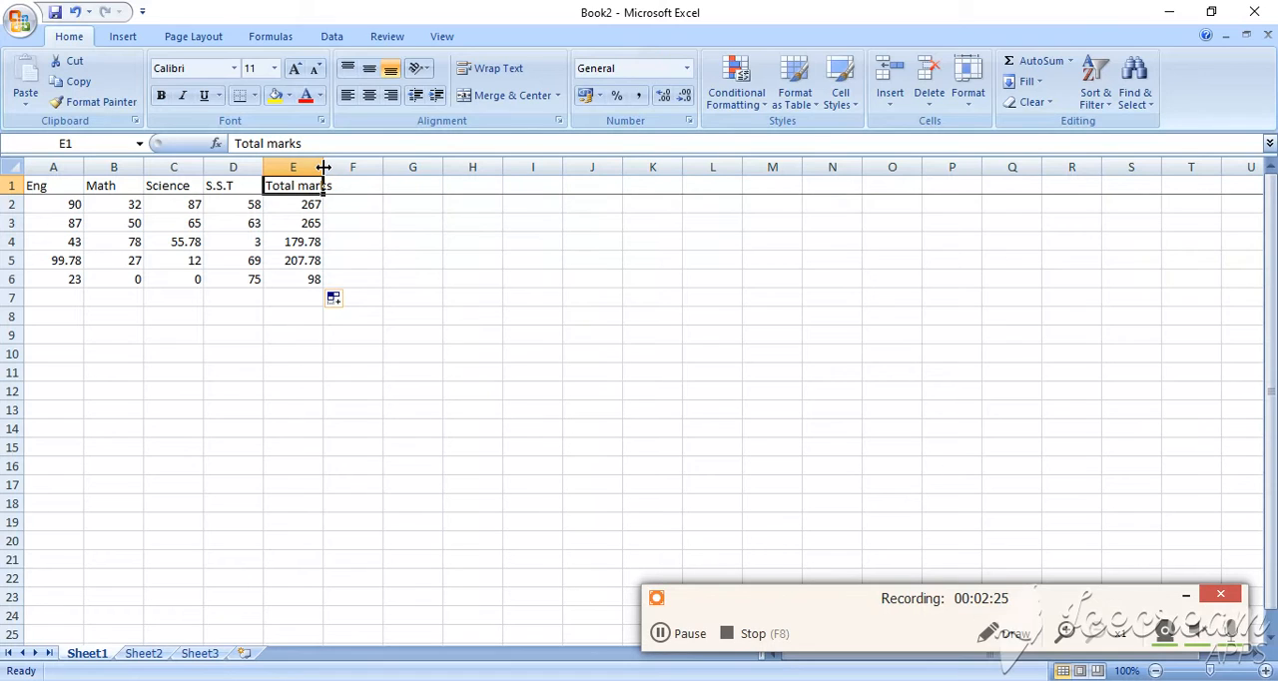
drag(324, 167, 335, 166)
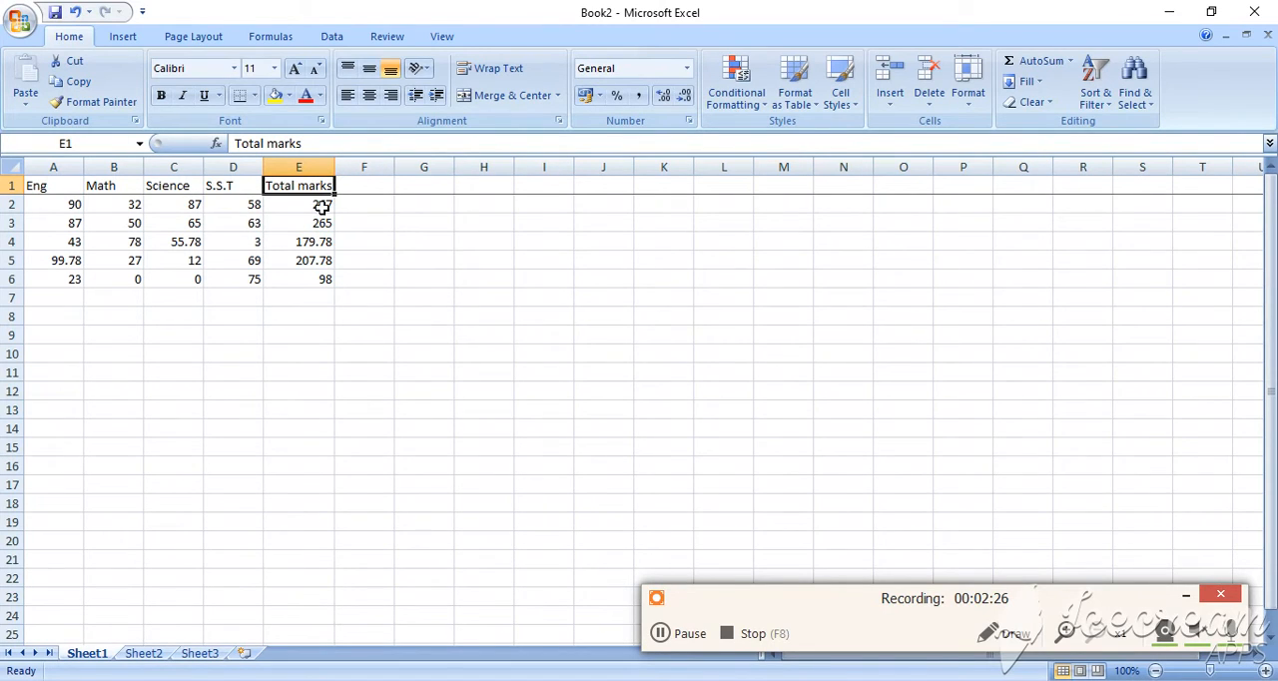
click(603, 559)
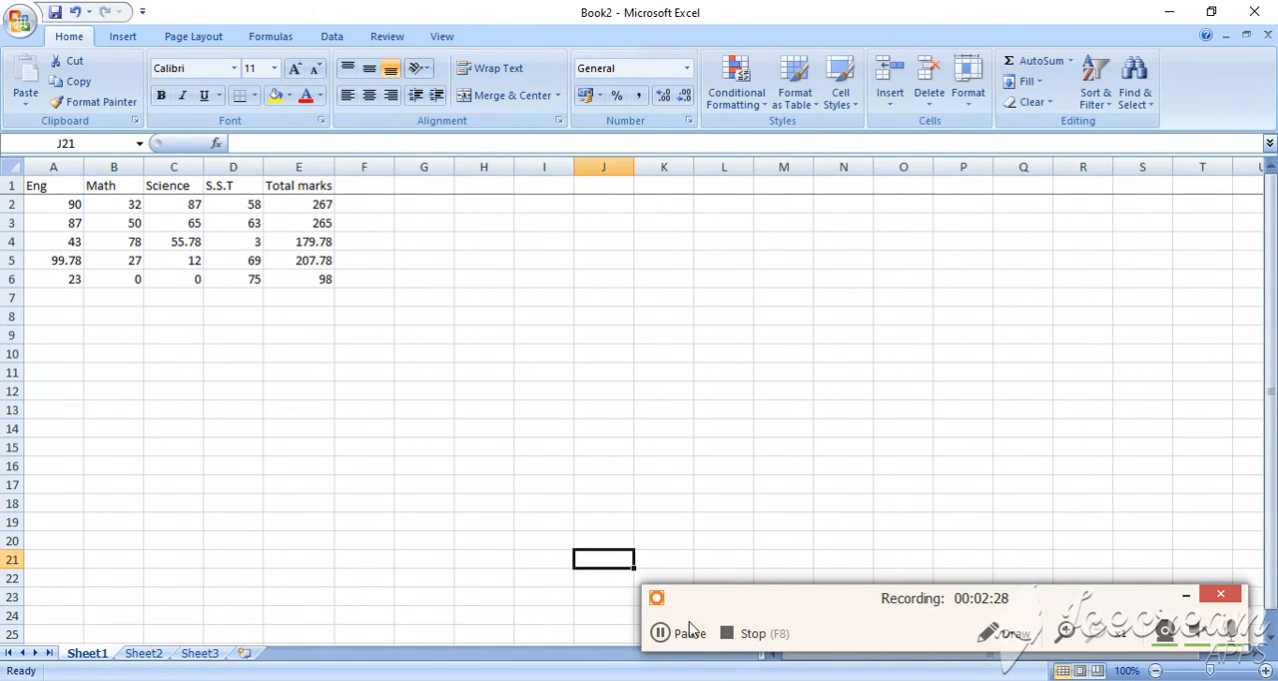
click(688, 637)
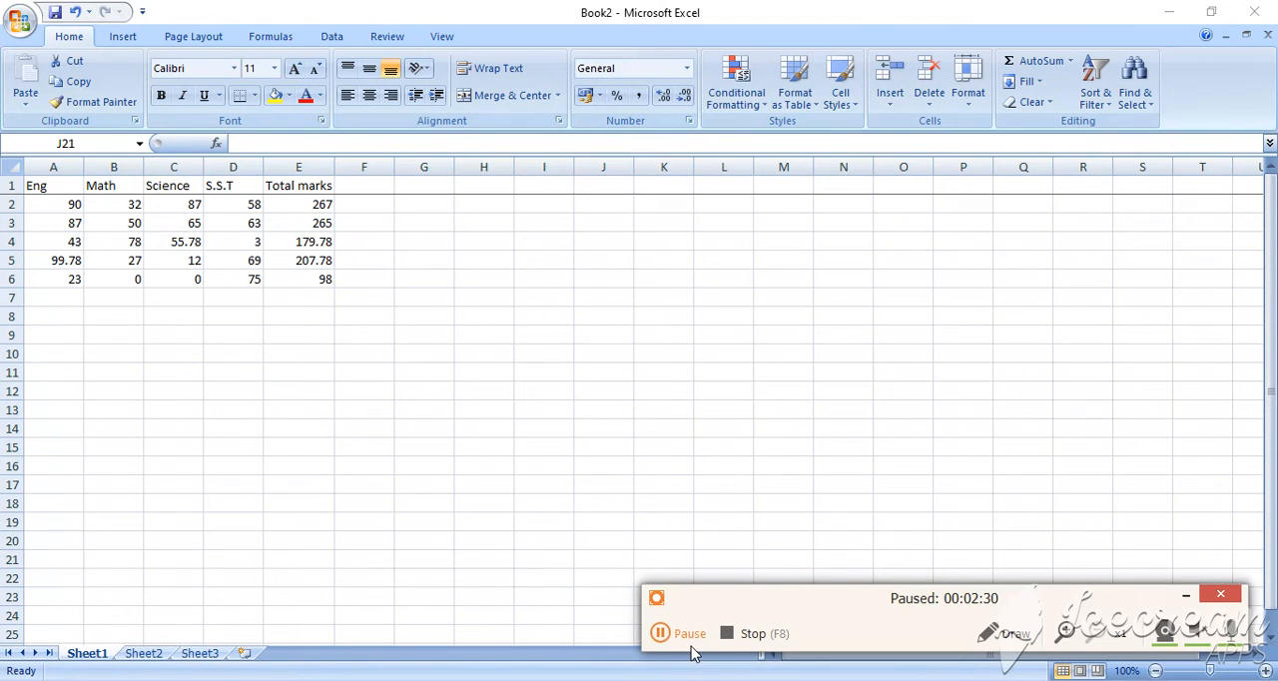
click(679, 644)
Enter the heading Percentage in cell F1 and widen column F slightly so the heading fits
click(368, 186)
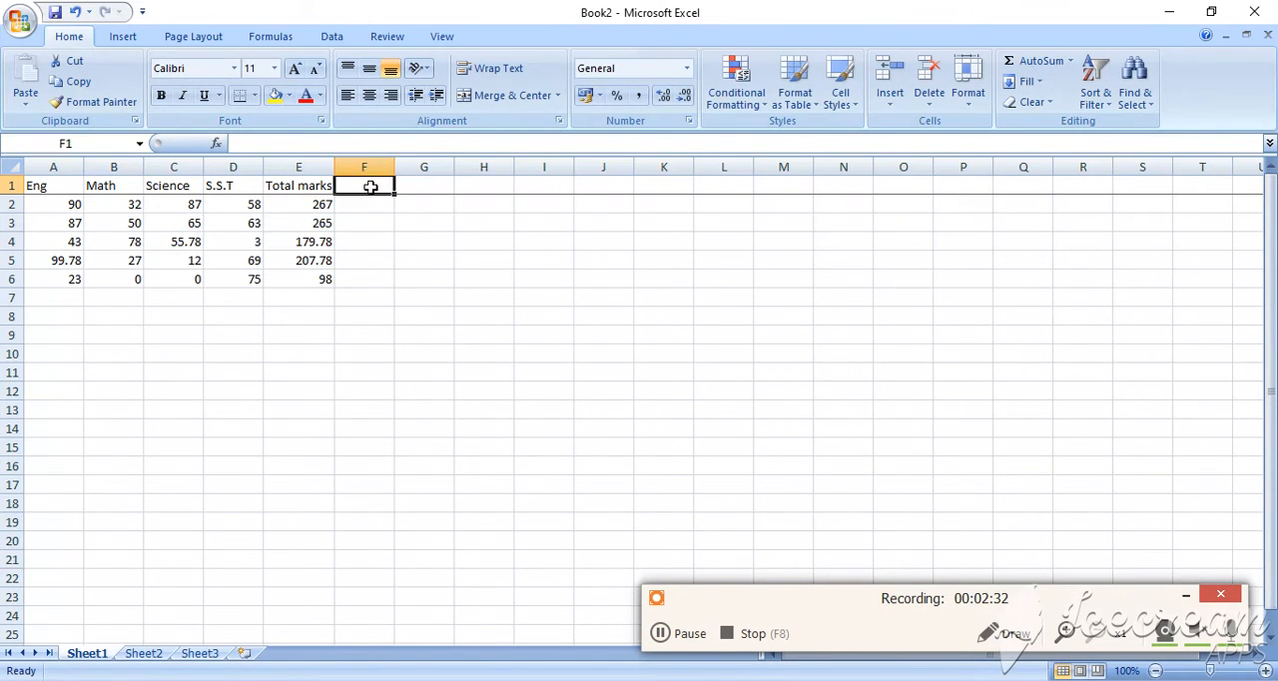
text(P)
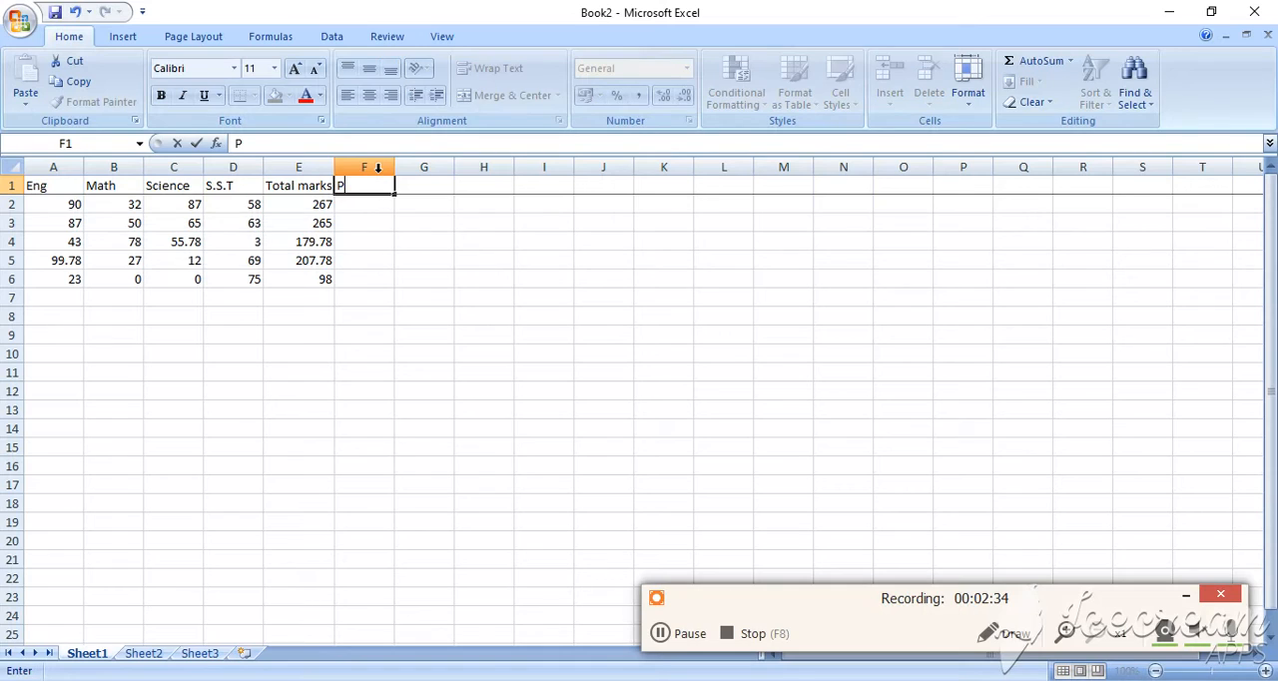
text(ercentage)
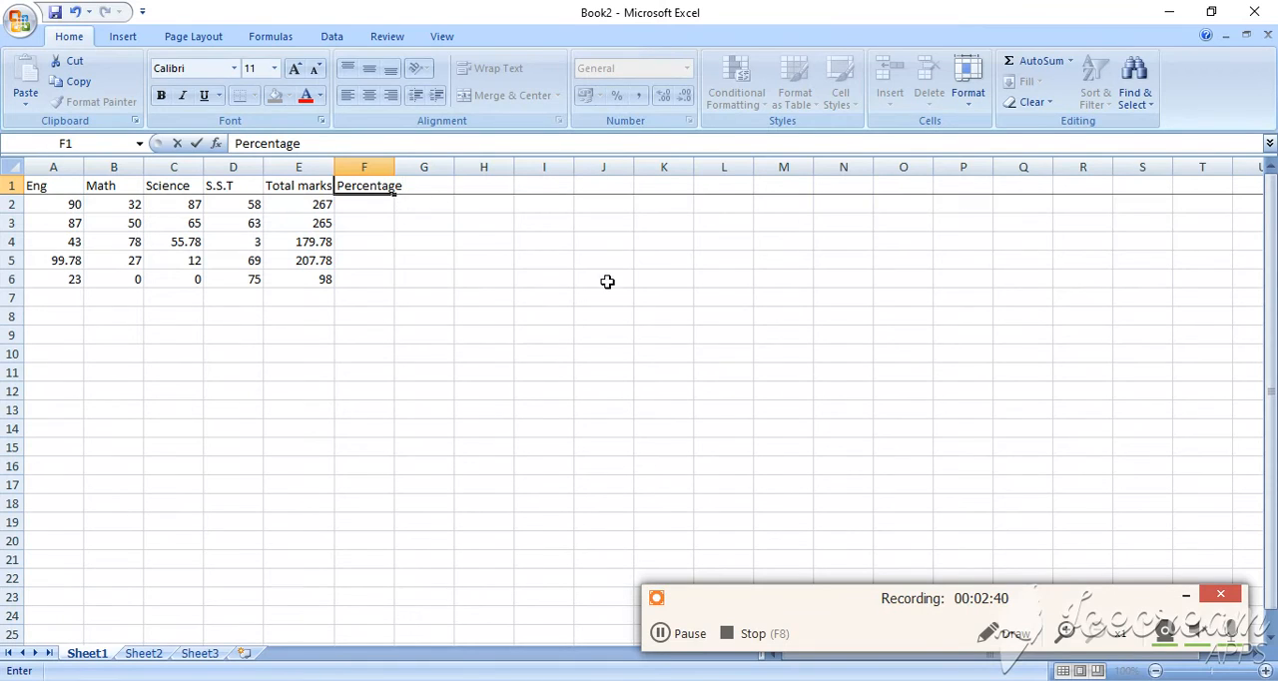
click(549, 278)
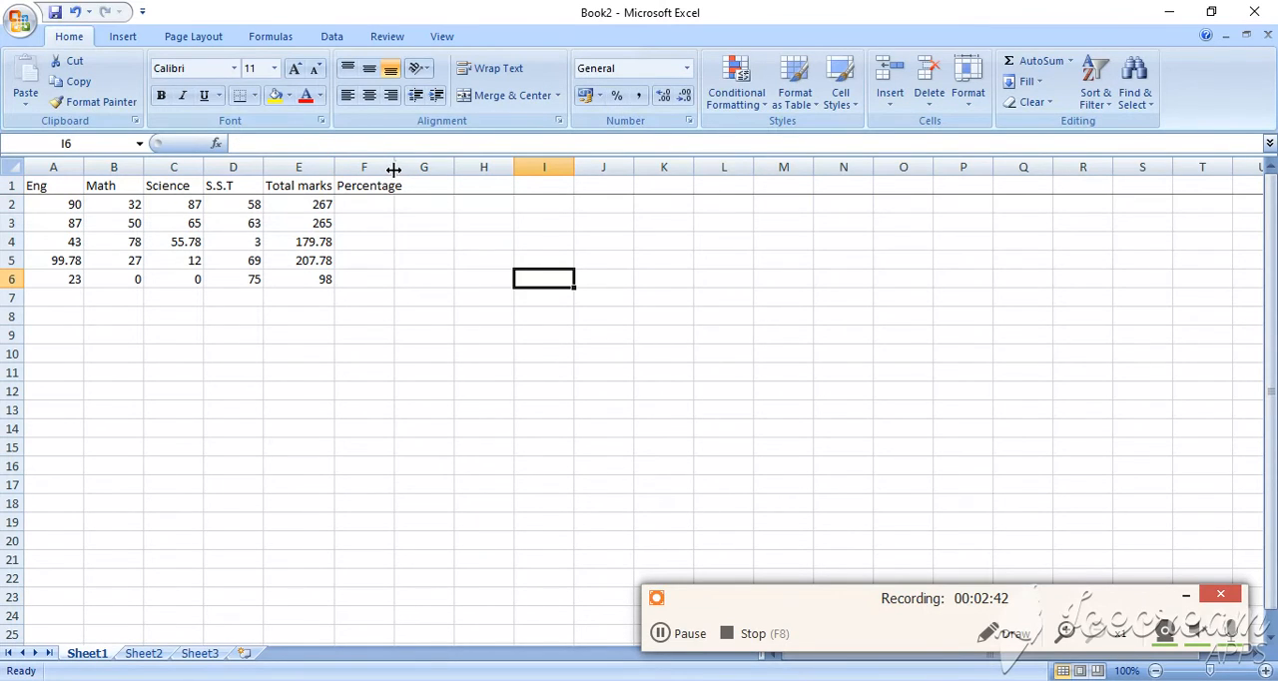
mouse_move(394, 172)
mouse_down()
mouse_move(422, 175)
mouse_move(405, 174)
mouse_up()
click(374, 208)
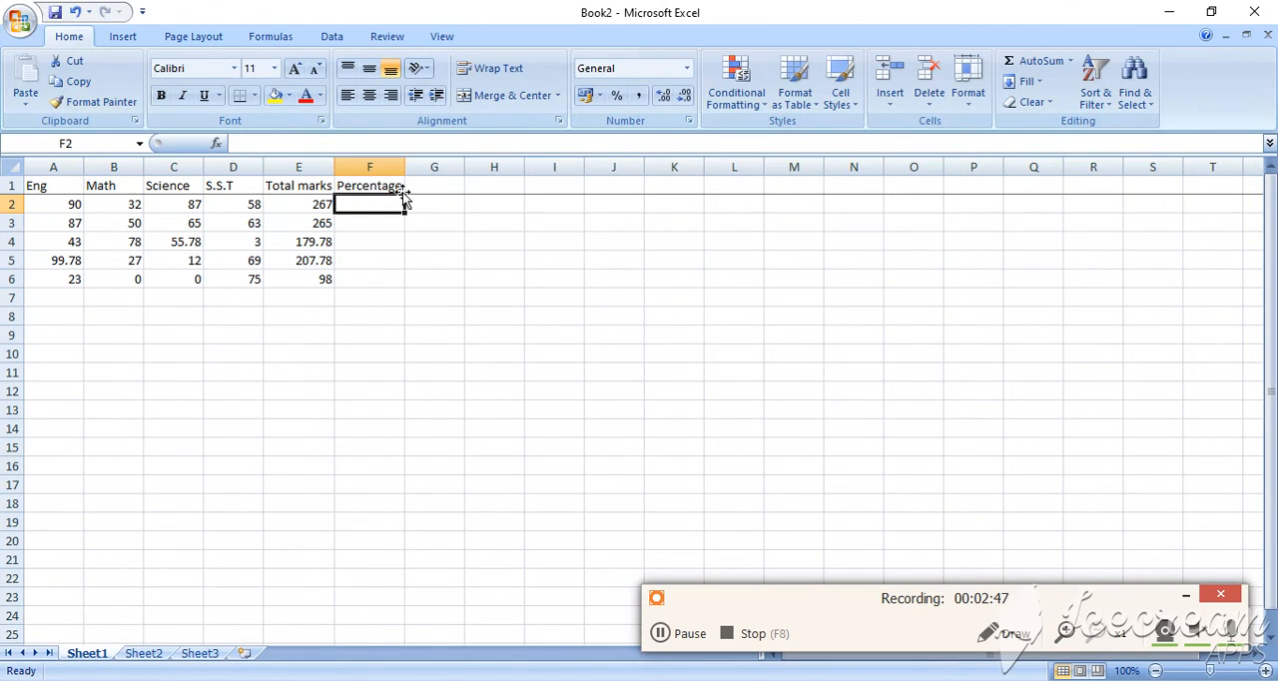
Extend the F1 heading to read Percentage(%) and widen column F to fit the longer text
click(397, 183)
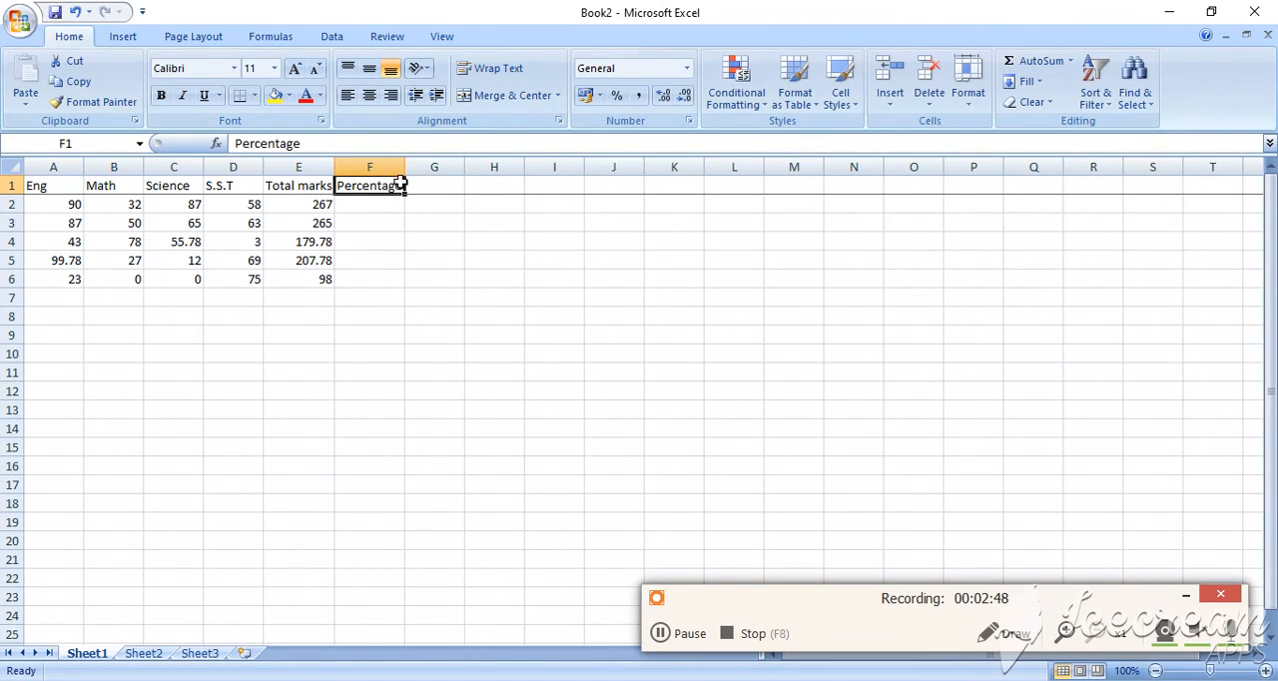
click(362, 143)
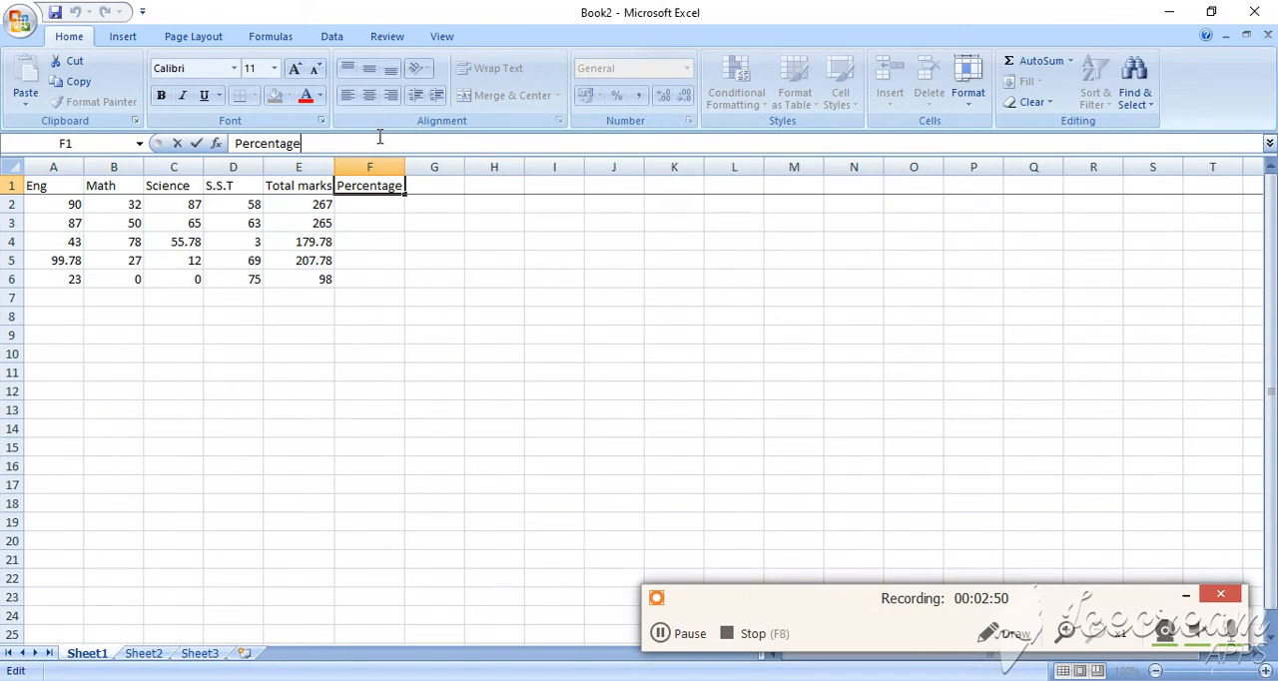
text((%)
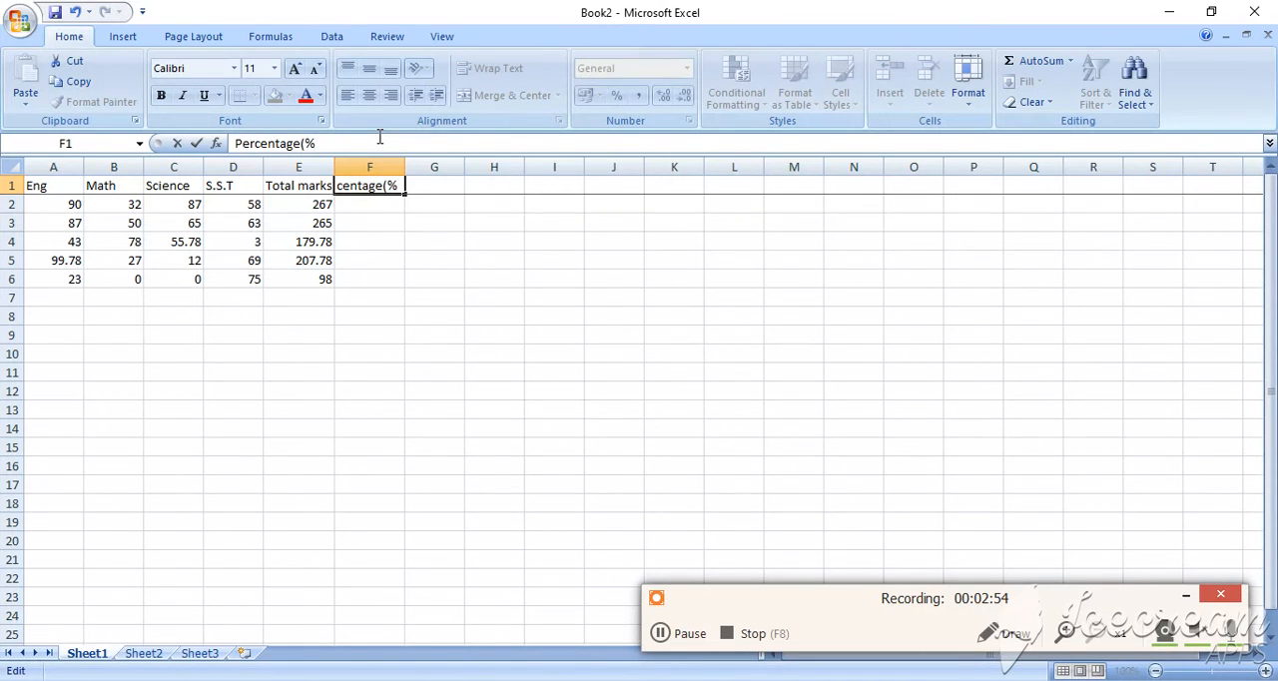
text()__)
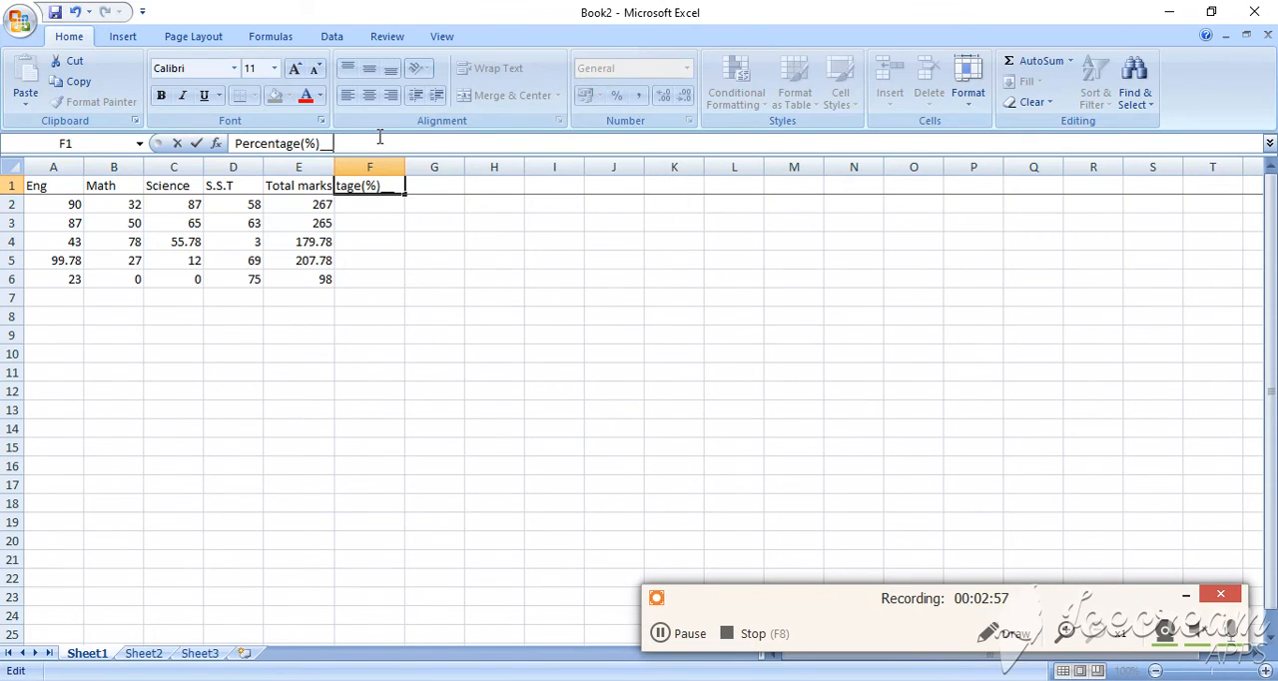
click(370, 242)
click(397, 187)
drag(404, 167, 424, 171)
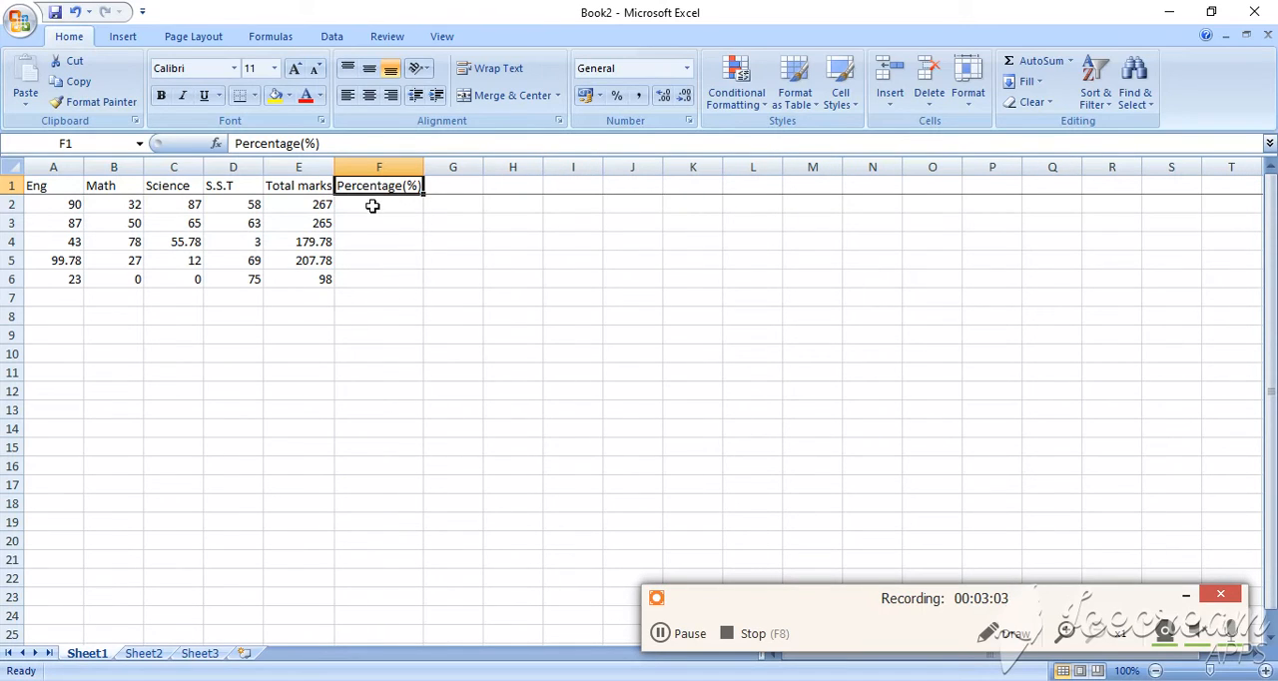
Begin a formula in cell F2, the first row under the Percentage(%) heading, with an equals sign
click(371, 206)
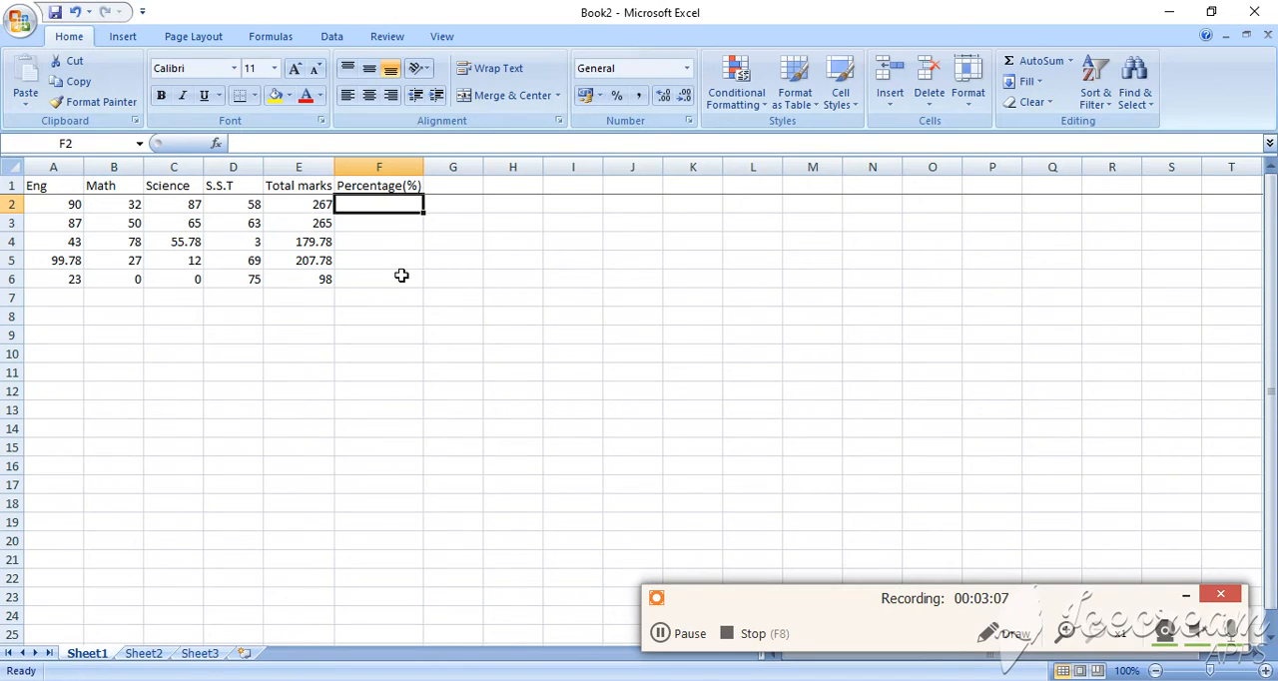
text(=)
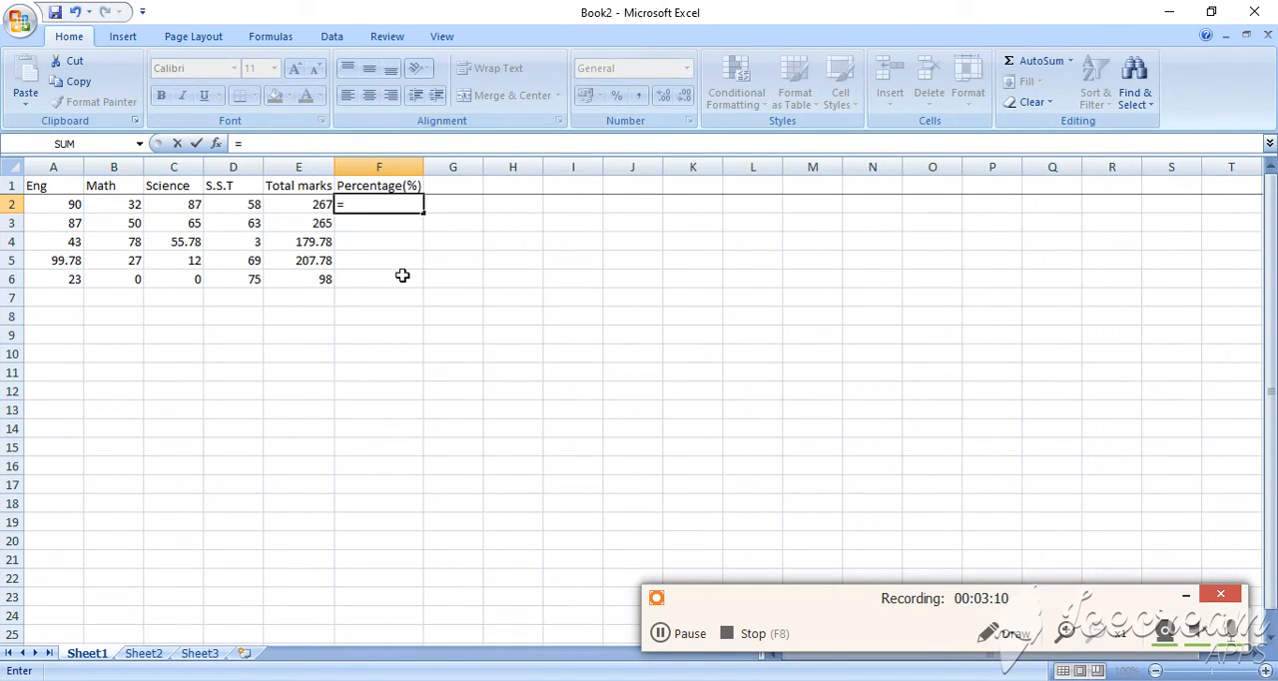
text(l)
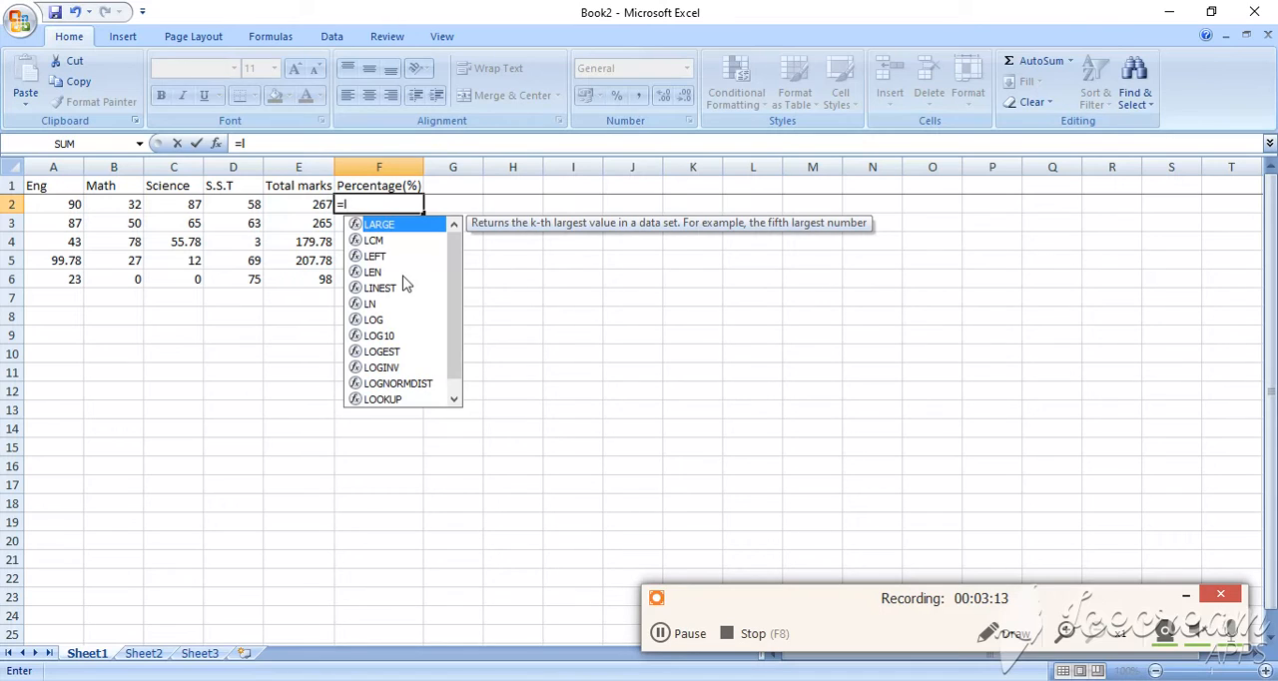
text(2)
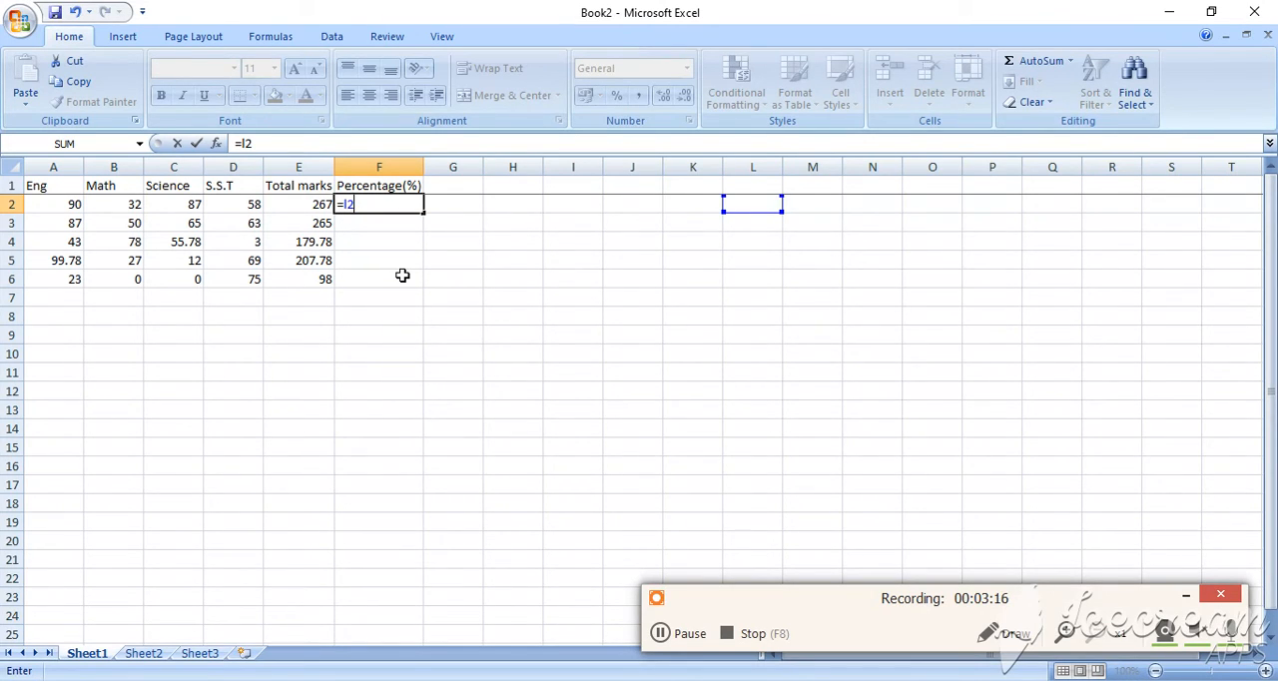
key(BackSpace)
key(BackSpace)
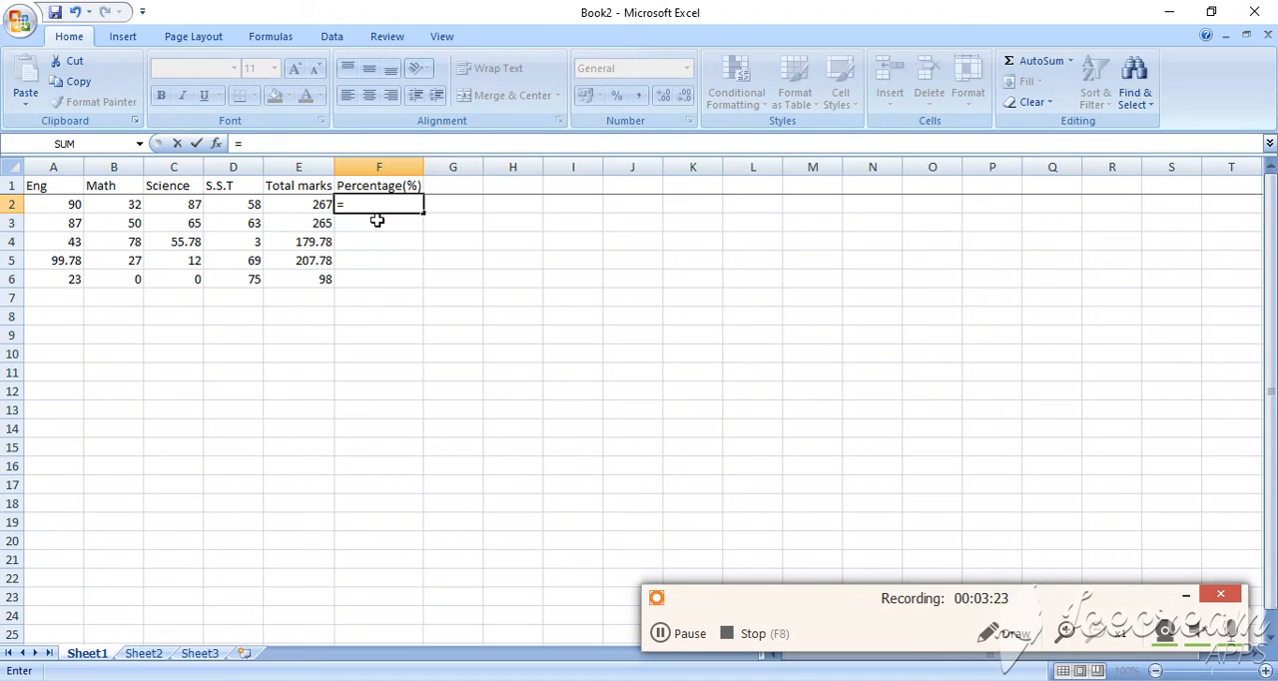
Complete the percentage formula in F2 as =(e2*100/400), with the calculation enclosed in brackets, and commit it
text(e2)
text(*)
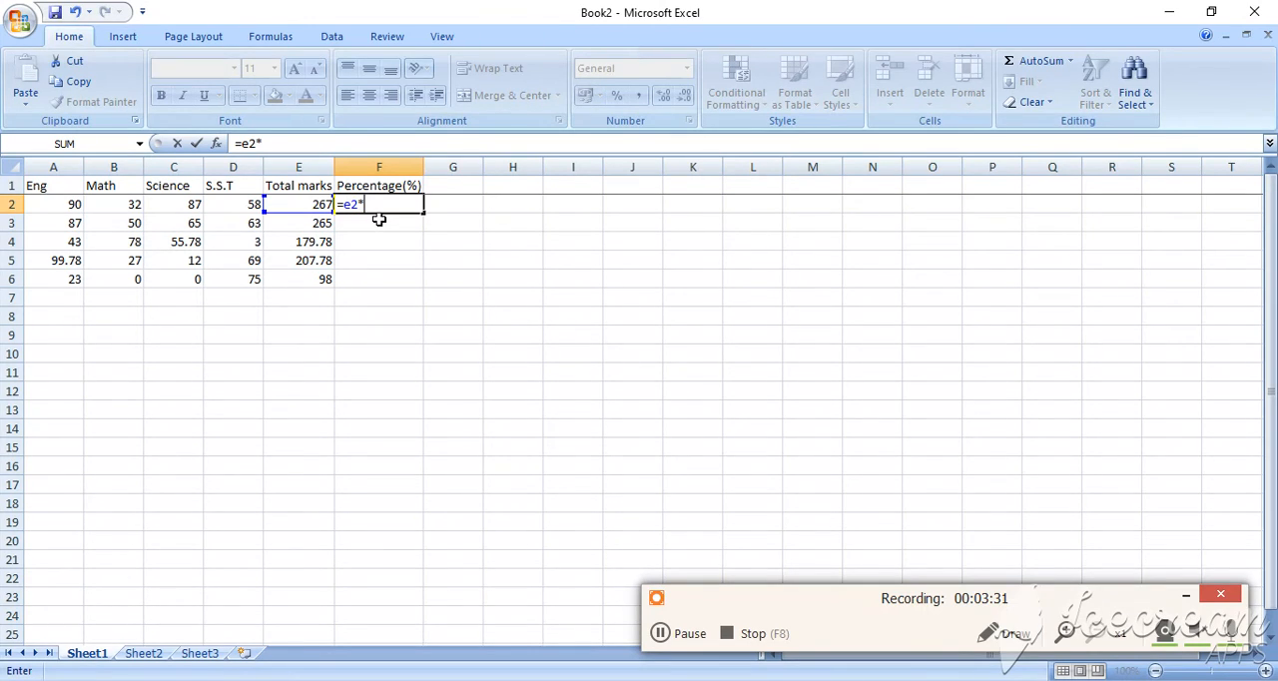
text(100/)
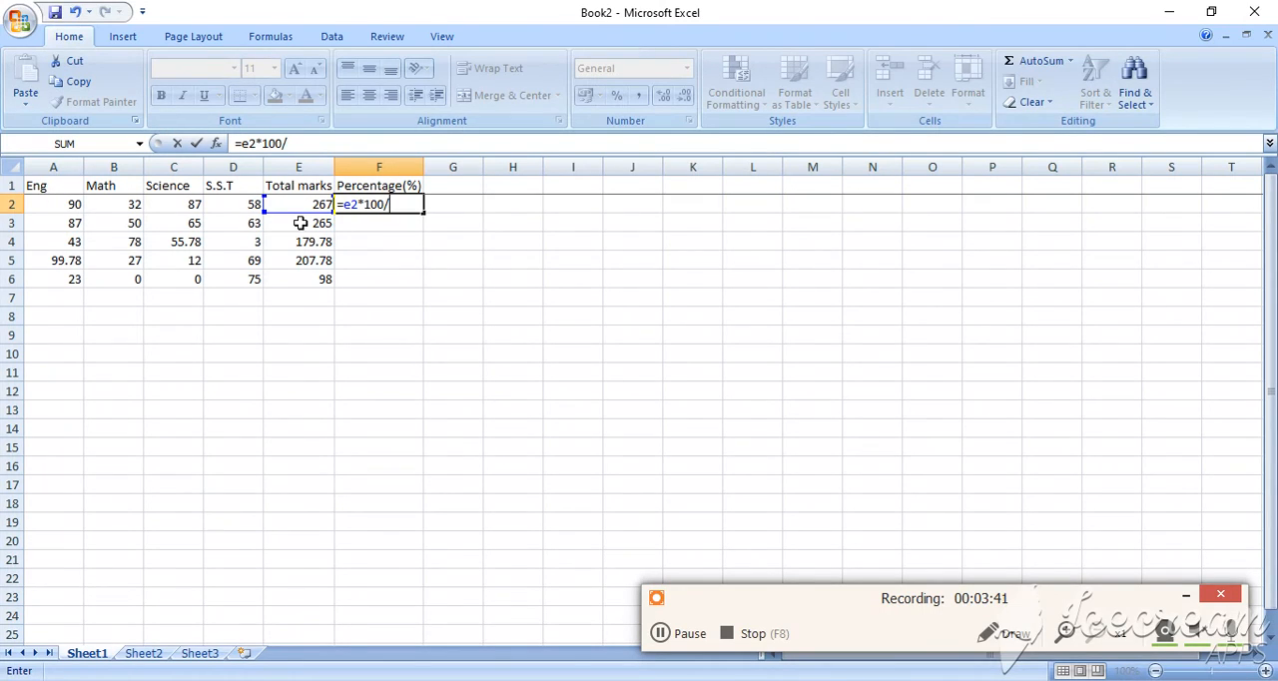
text(400)
click(405, 208)
text(()
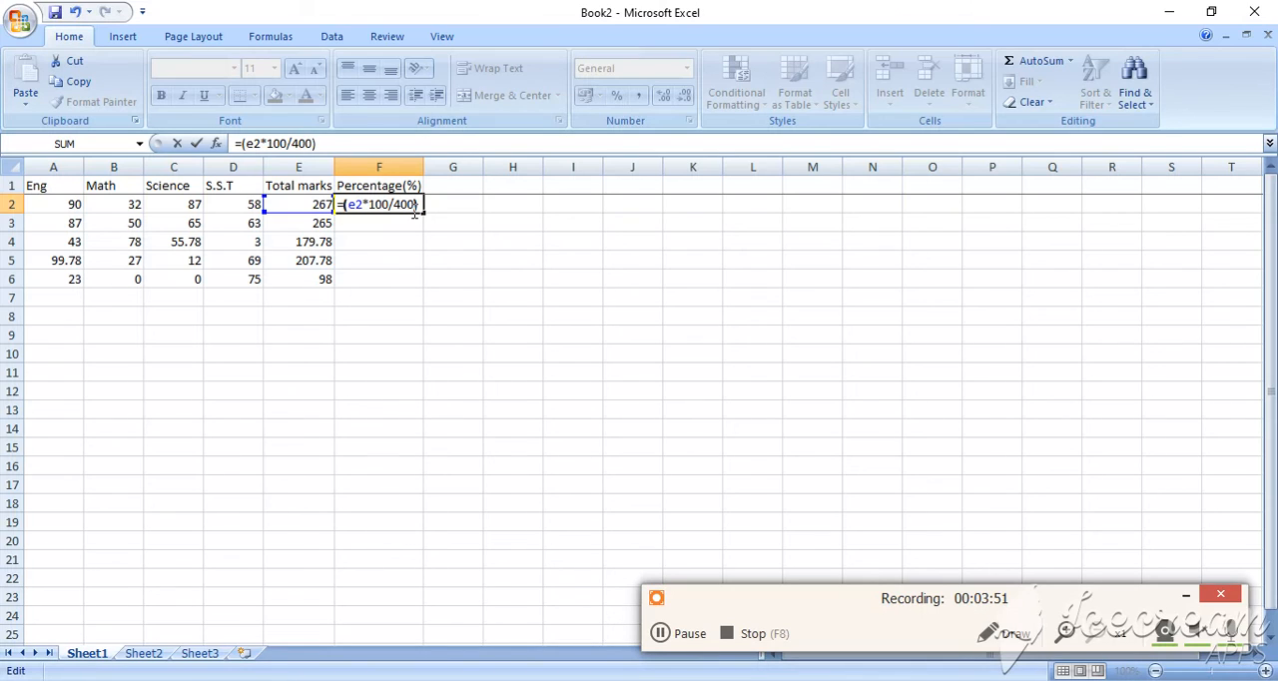
click(399, 240)
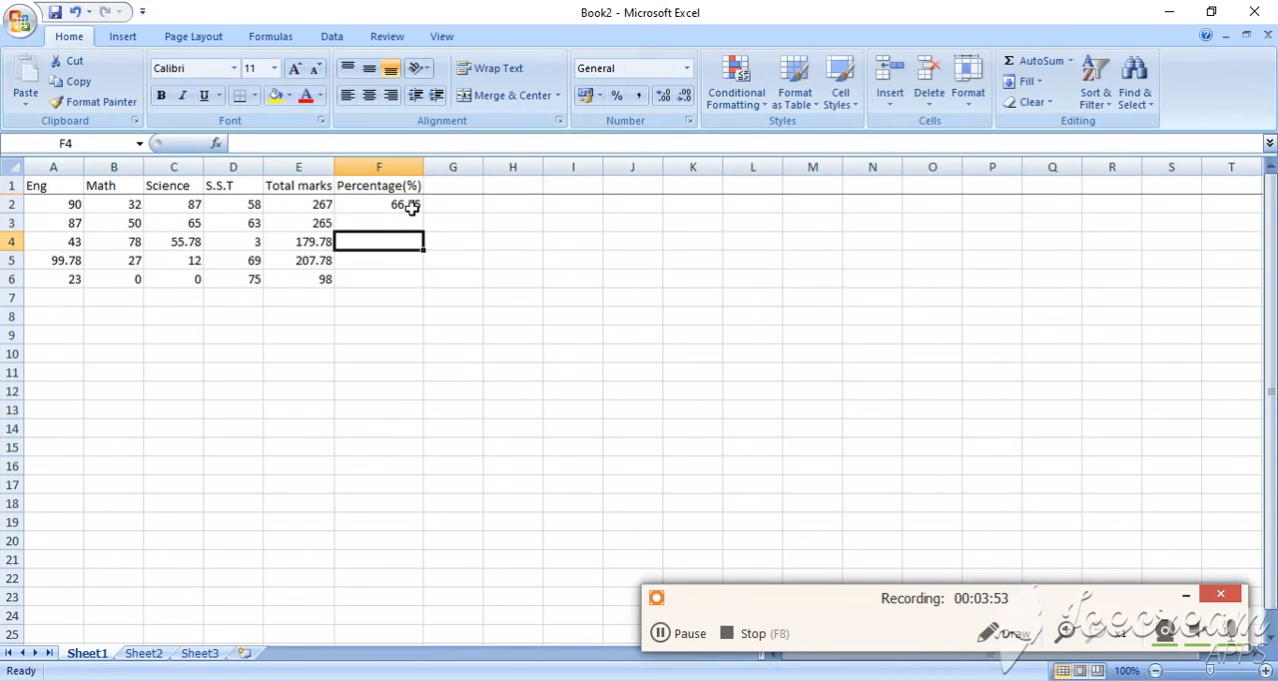
Fill the F2 percentage formula down through F6 to calculate the percentage for every row
click(417, 204)
drag(420, 208, 433, 287)
drag(448, 377, 452, 391)
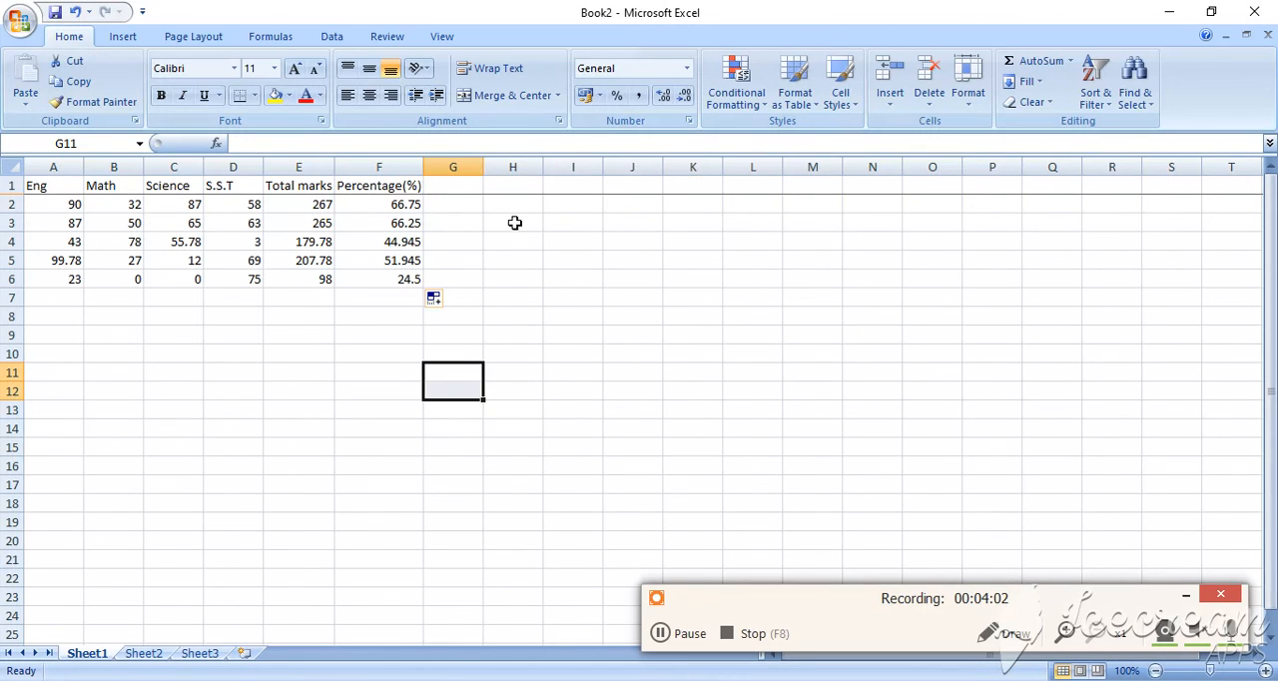
click(447, 188)
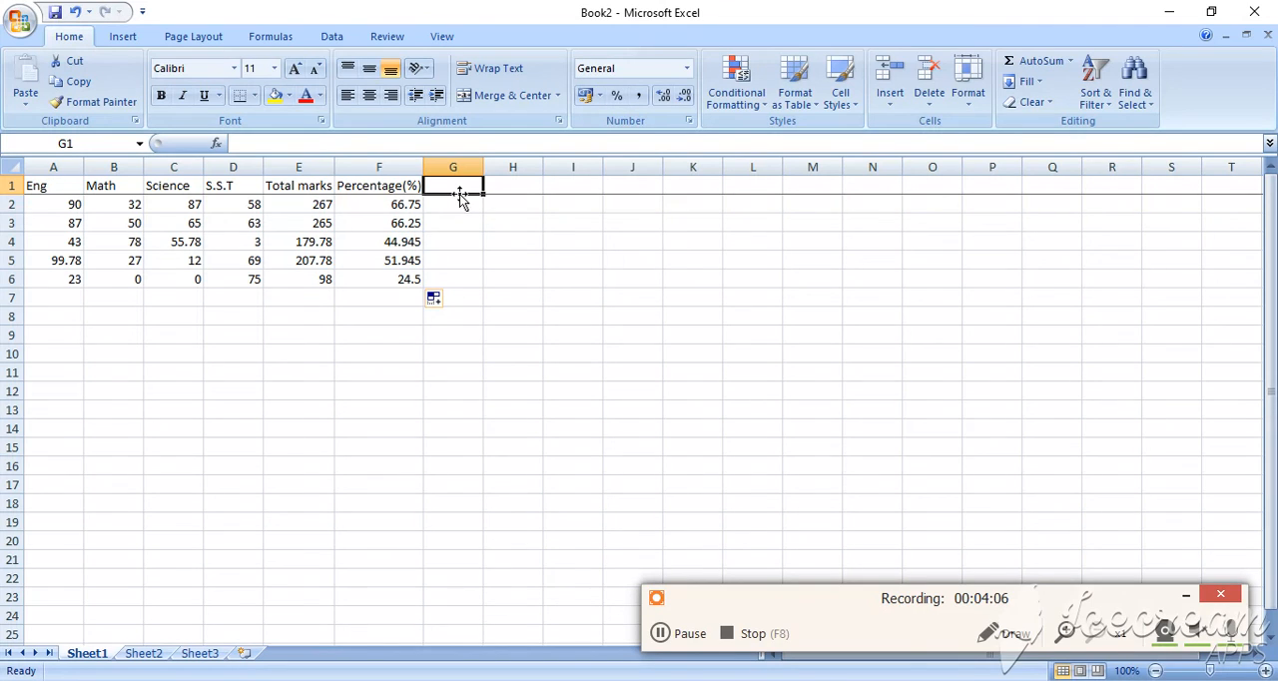
click(671, 637)
click(674, 637)
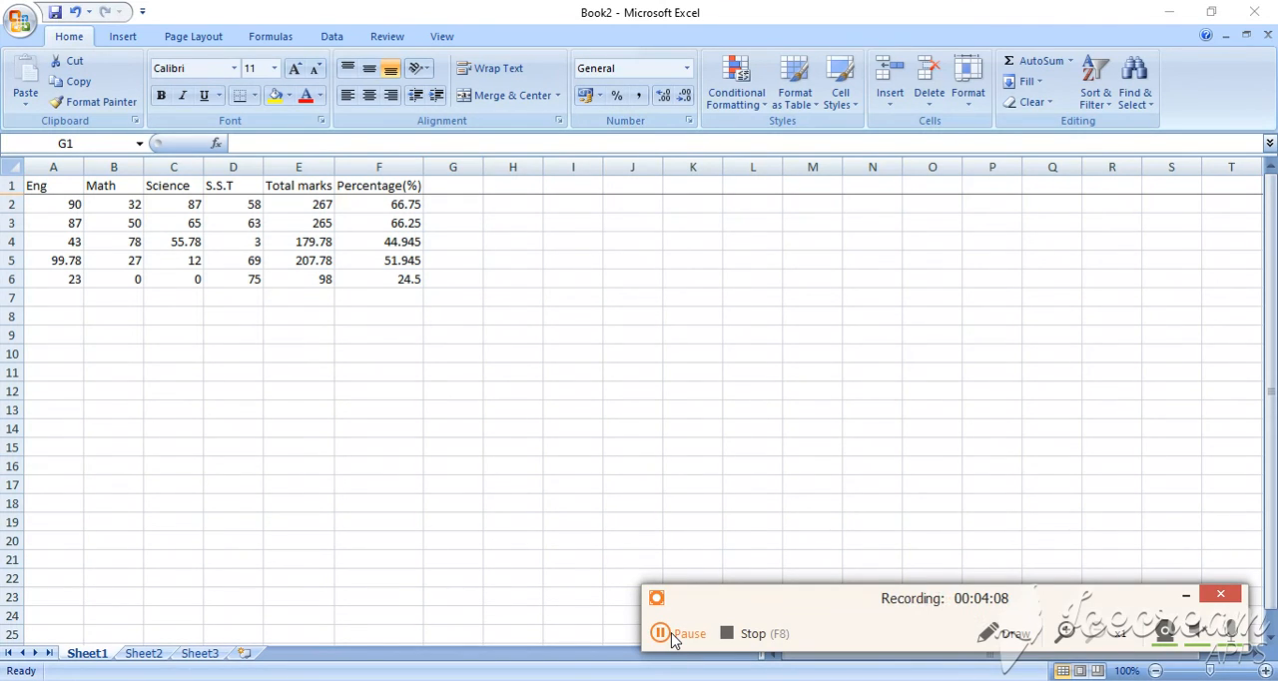